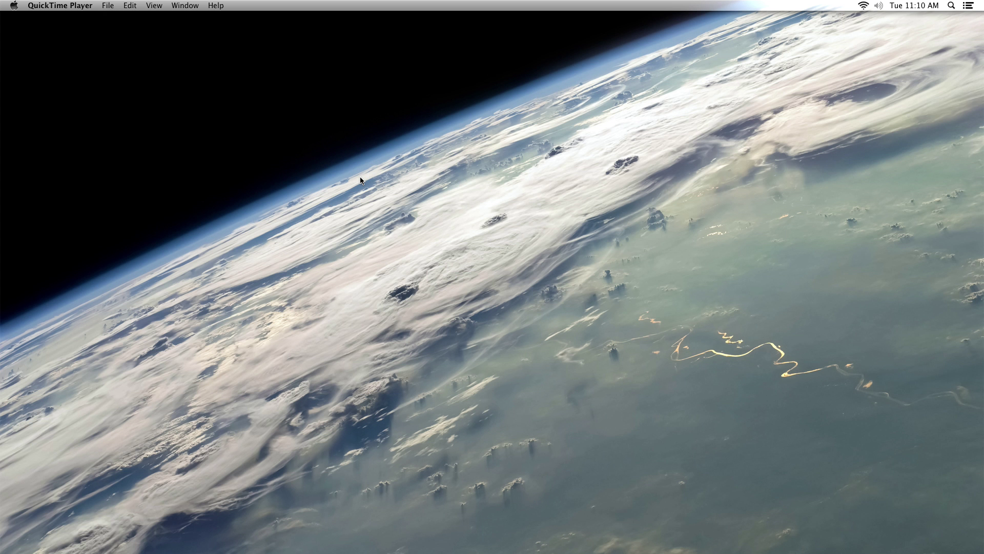
# Launch Pro Tools, skipping the Waves licence alert, leaving unauthorised plug-ins, and denying network connections.
pyautogui.moveTo(2, 107)
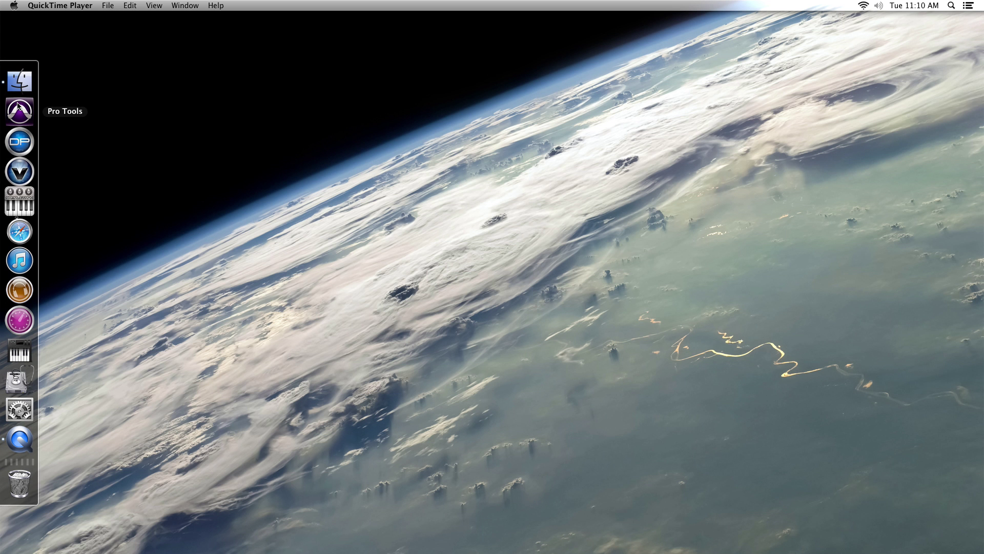
pyautogui.click(11, 112)
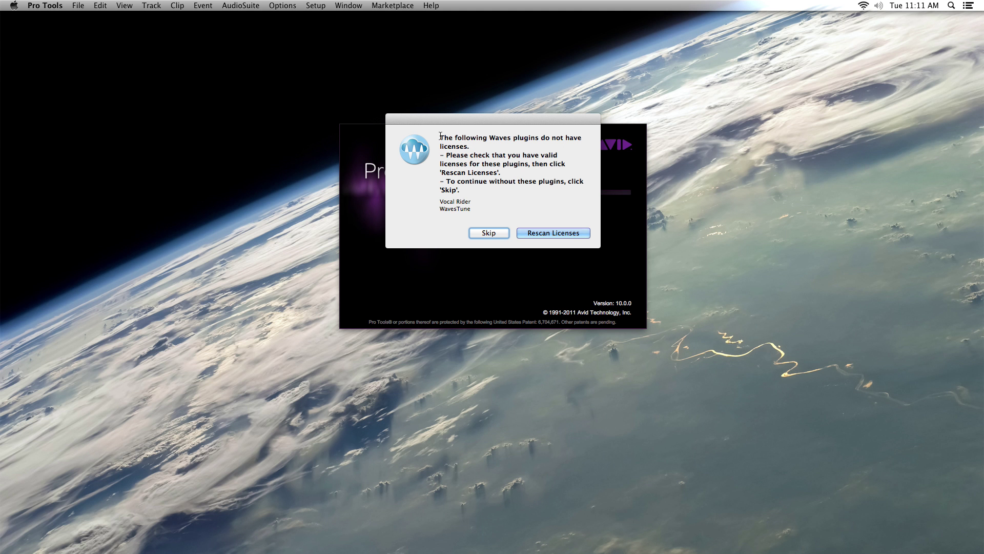
pyautogui.click(490, 233)
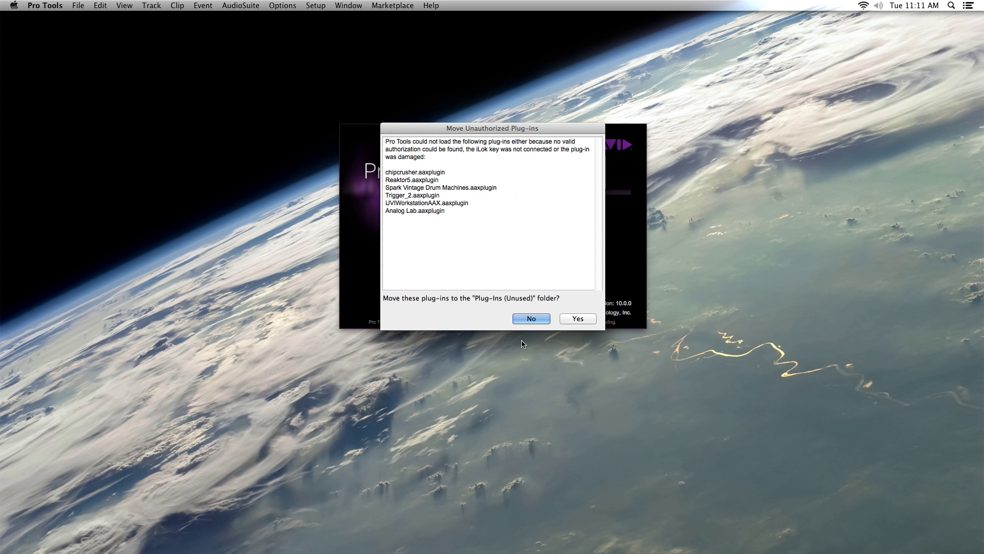
pyautogui.click(532, 318)
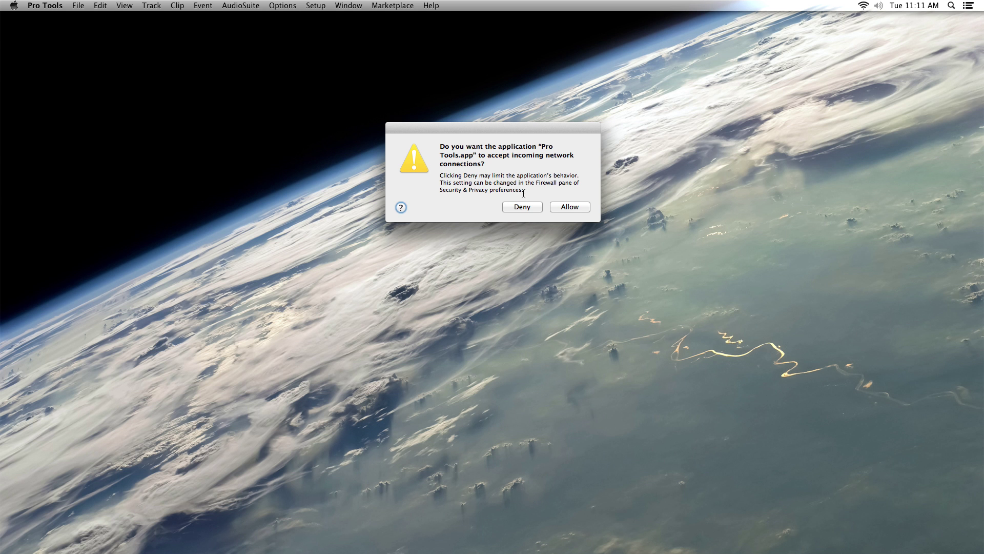
pyautogui.click(520, 207)
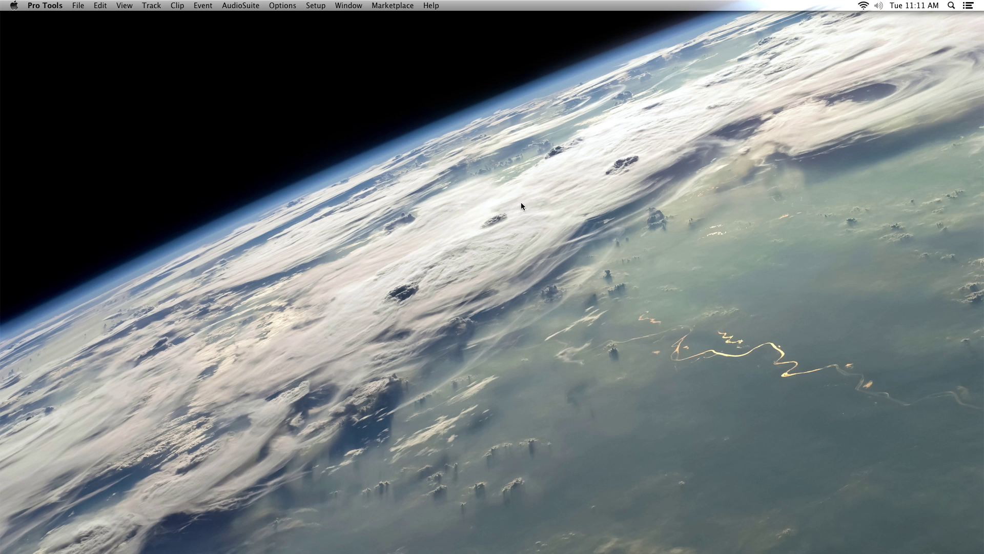
# Create a new blank AIFF session at 24 bit, 44.1 kHz.
pyautogui.click(77, 5)
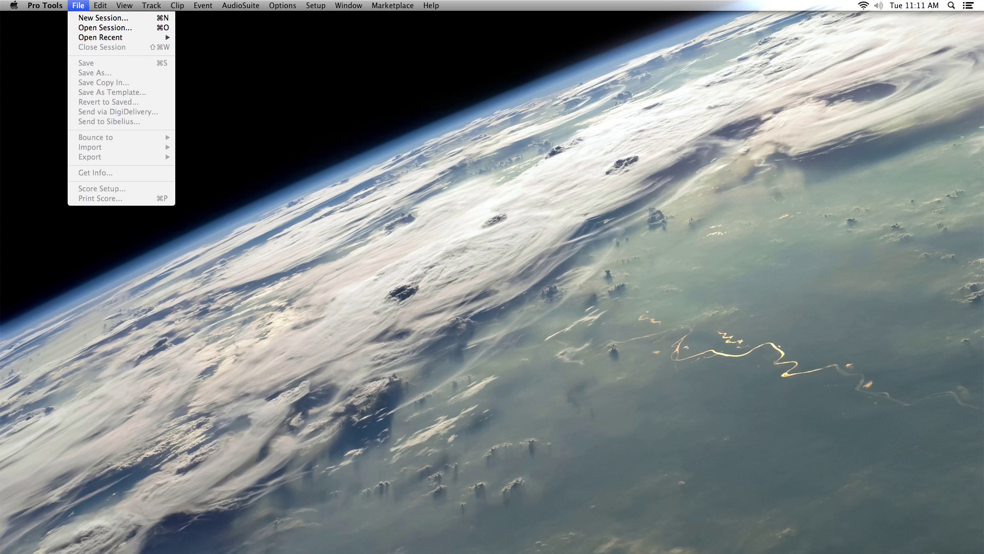
pyautogui.click(82, 18)
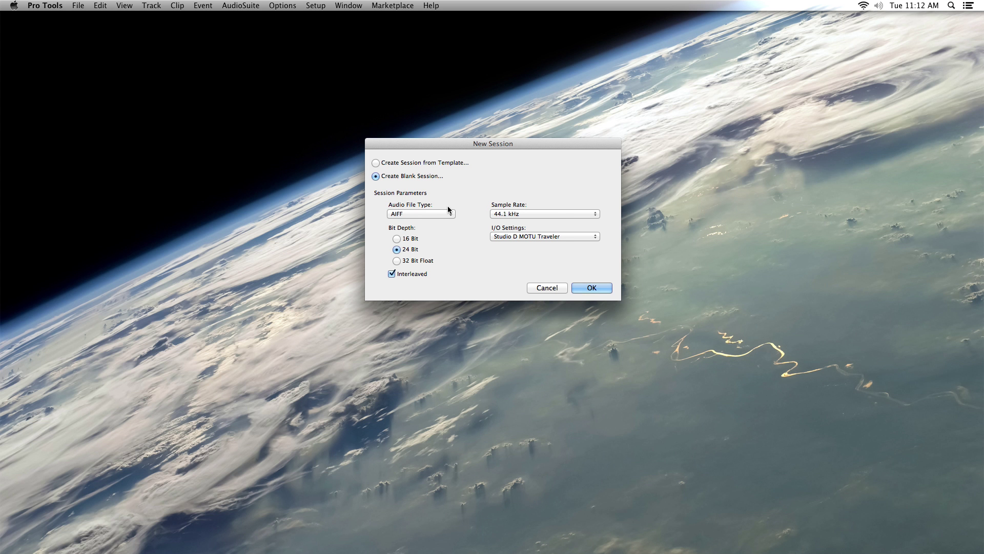
pyautogui.click(592, 288)
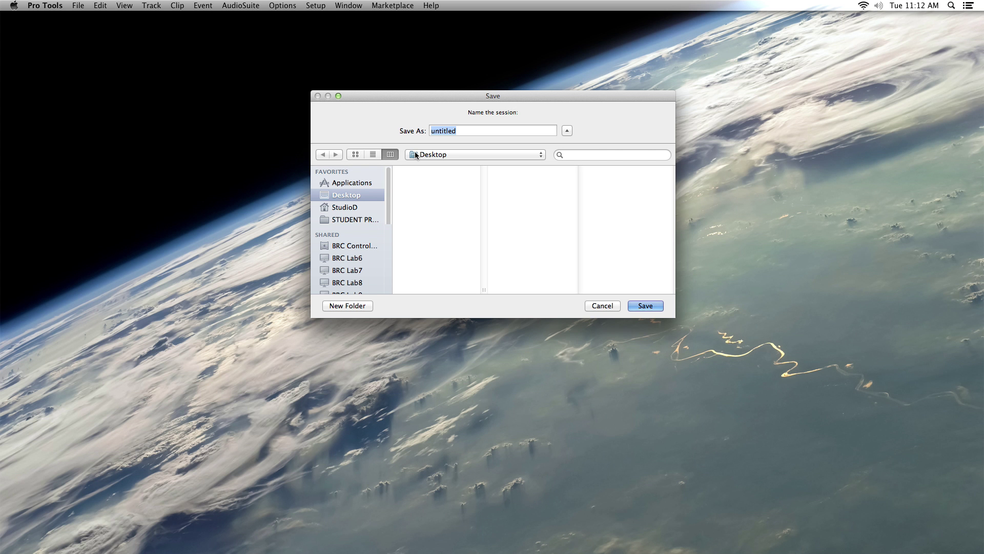
# Save the session as 'Quantizing Demeaoux' on the Desktop.
pyautogui.write('W')
pyautogui.press('BackSpace')
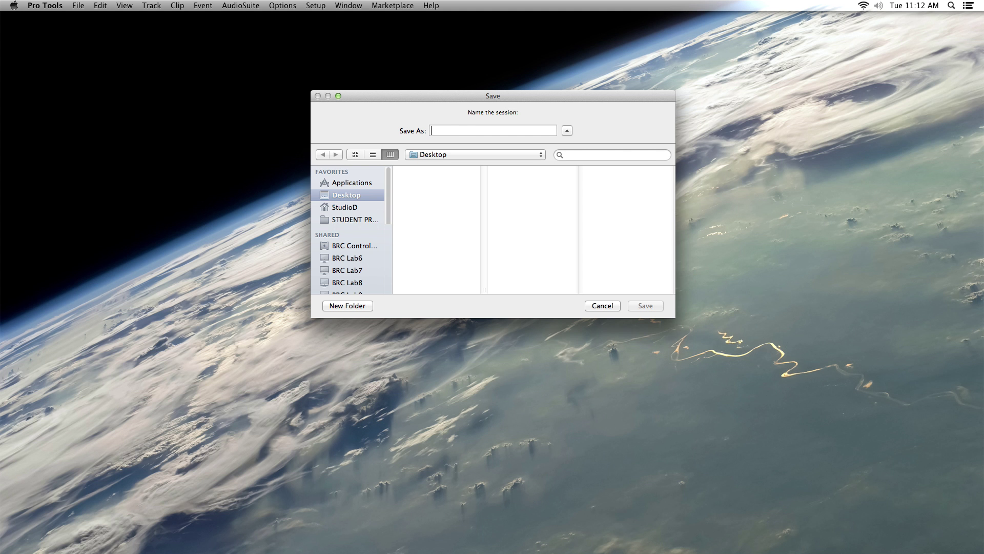
pyautogui.write('Quantizing Deme')
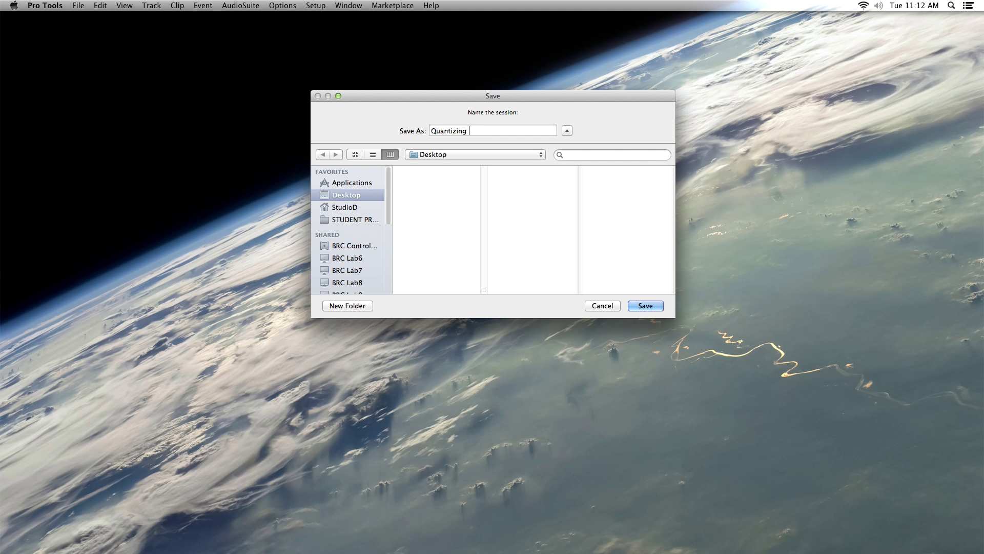
pyautogui.write('aoux')
pyautogui.click(641, 305)
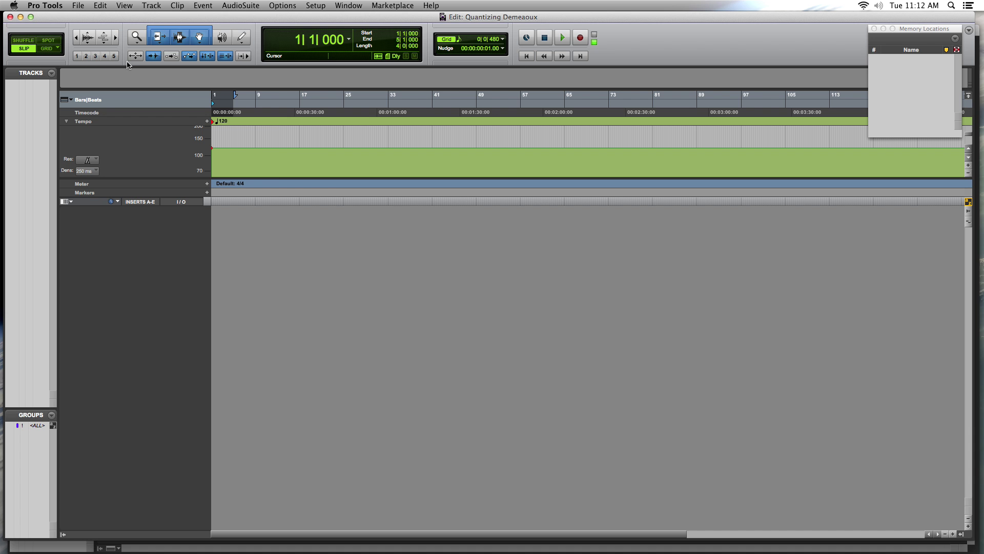
# Set the first row of new tracks to 2 stereo MIDI tracks.
pyautogui.click(151, 5)
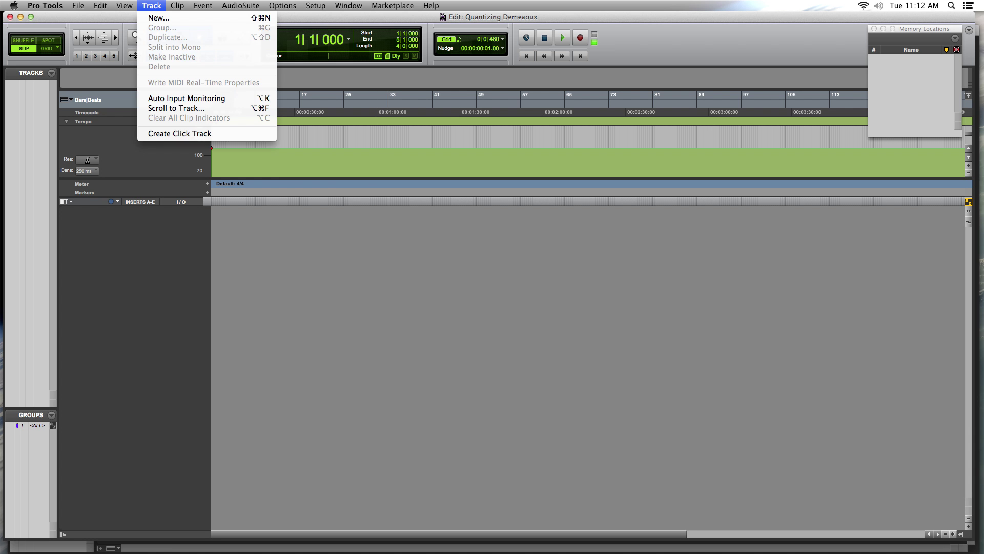
pyautogui.click(154, 18)
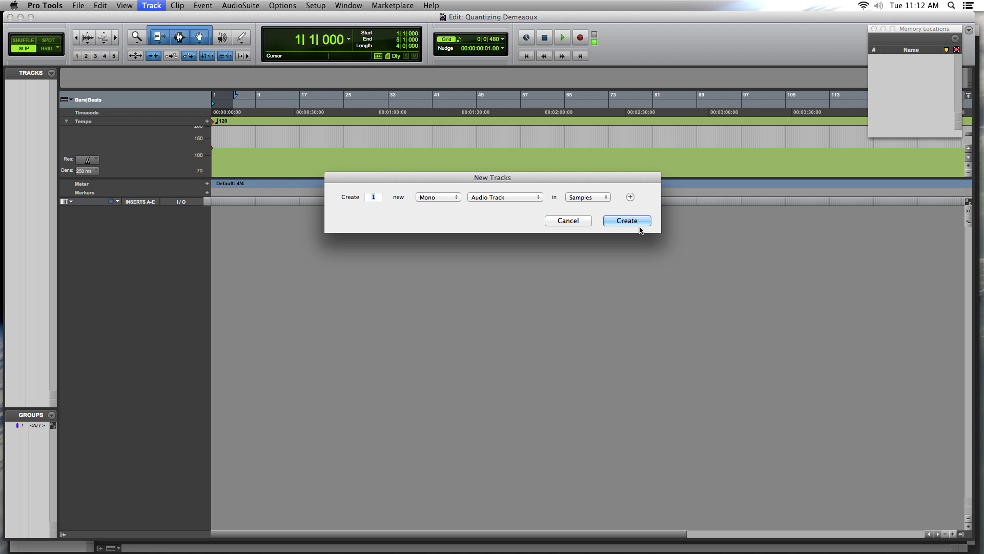
pyautogui.click(444, 199)
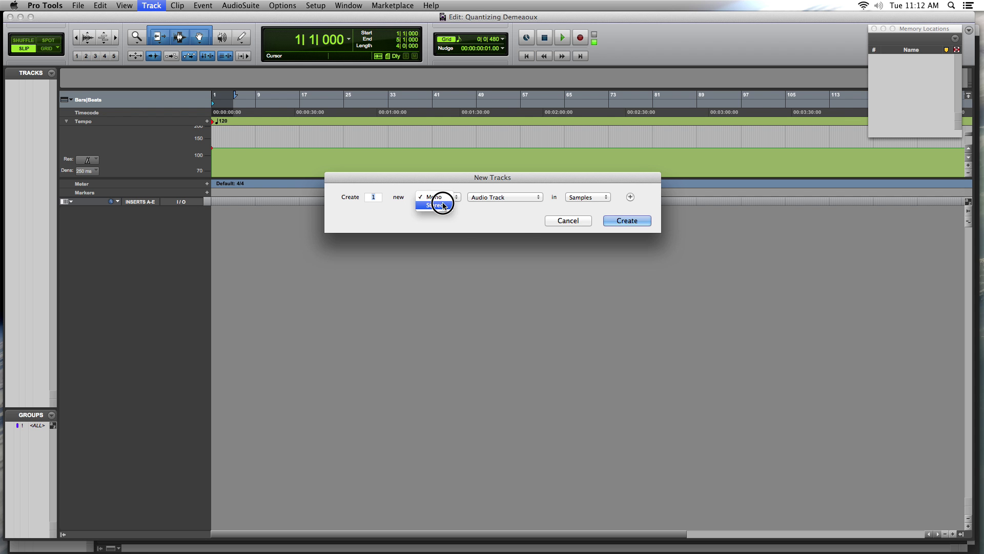
pyautogui.click(435, 205)
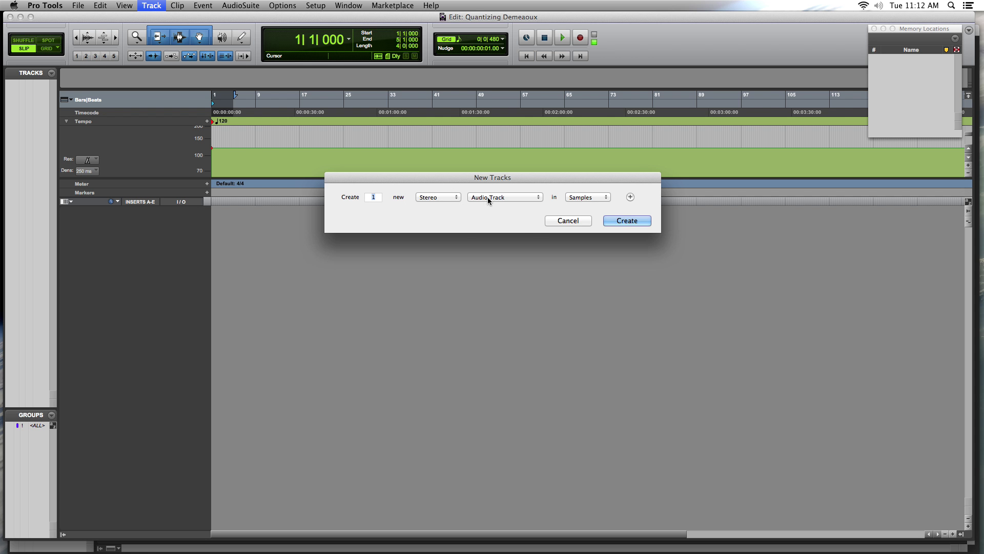
pyautogui.click(487, 198)
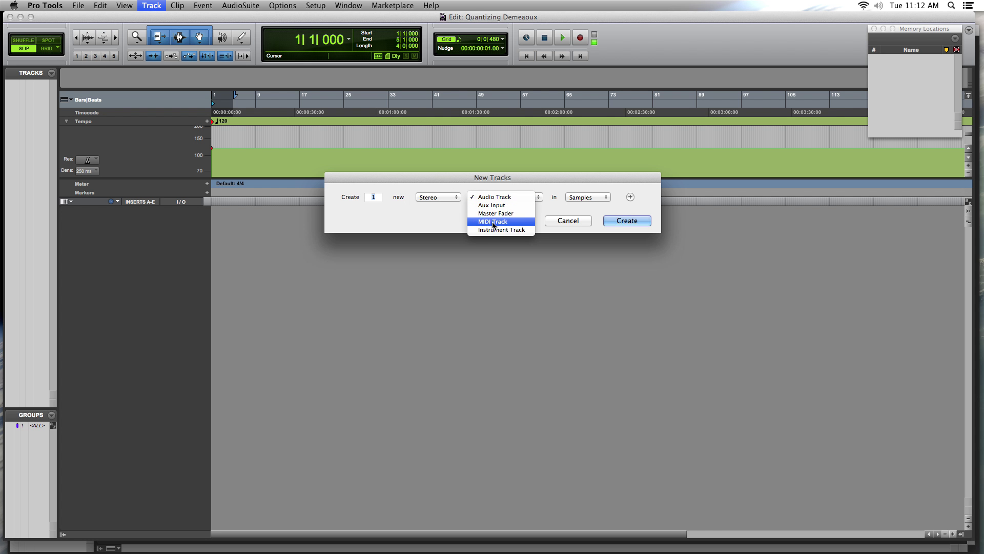
pyautogui.click(494, 223)
pyautogui.write('2')
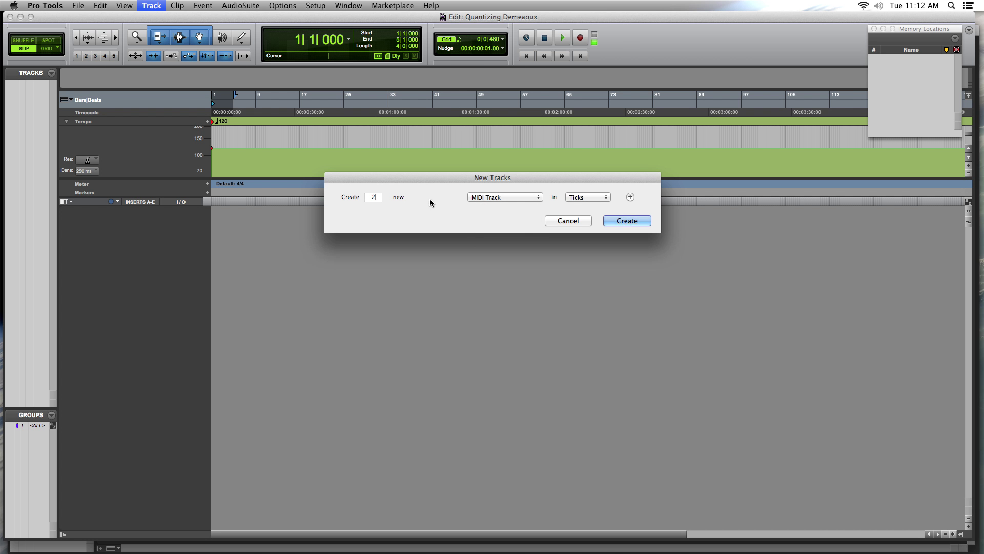
# Add a second row for 1 stereo instrument track.
pyautogui.click(631, 197)
pyautogui.click(482, 214)
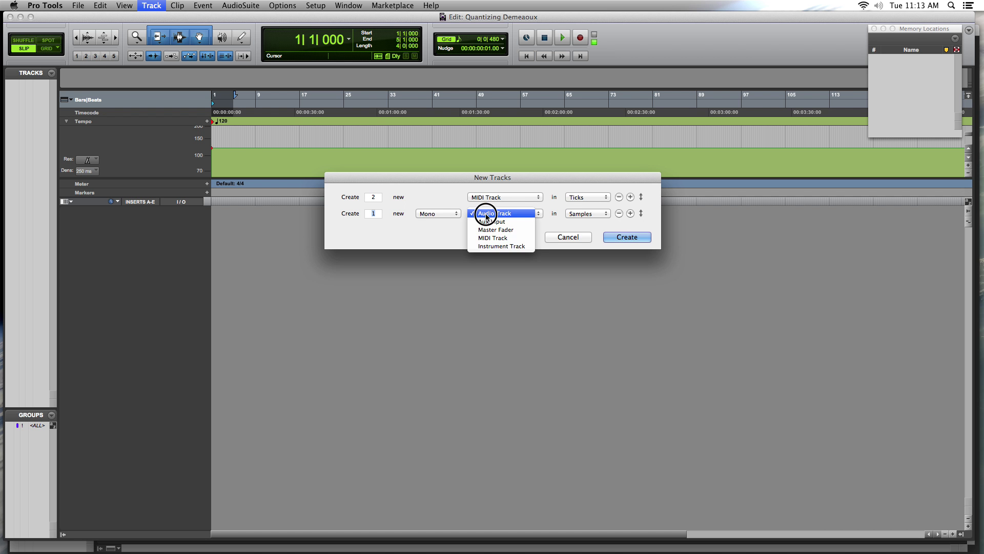
pyautogui.click(492, 248)
pyautogui.click(432, 213)
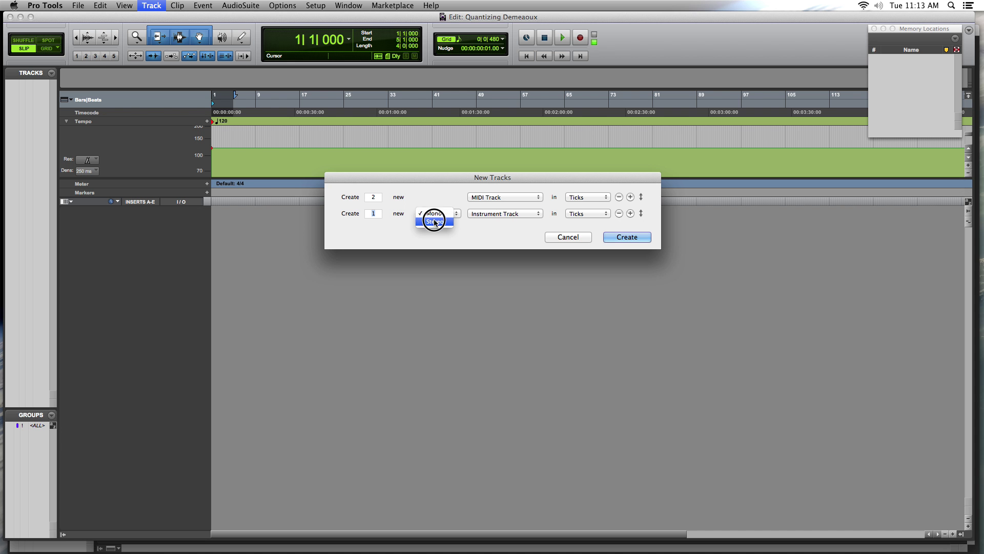
pyautogui.click(434, 221)
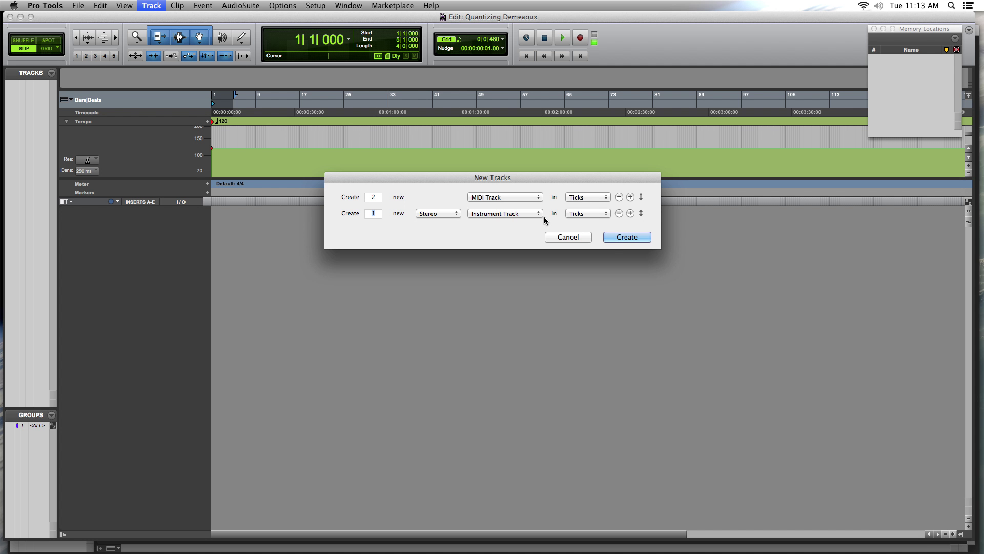
# Keep the MIDI tracks timed in ticks and create all three tracks.
pyautogui.click(589, 197)
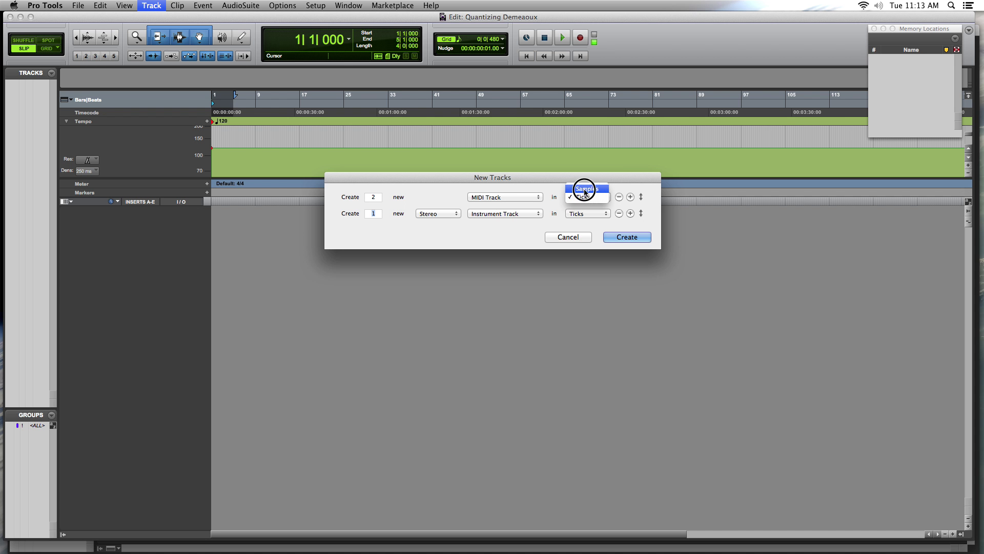
pyautogui.click(583, 198)
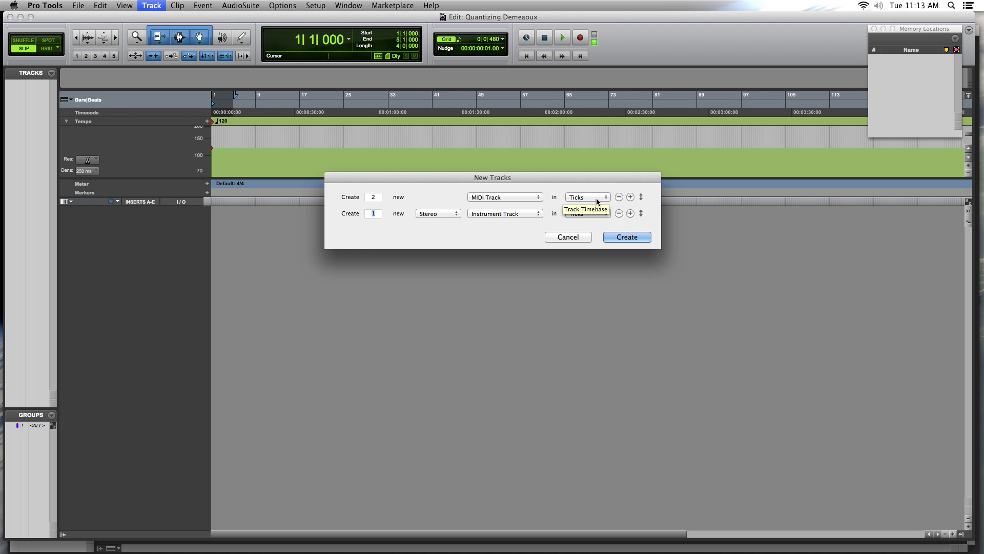
pyautogui.click(569, 198)
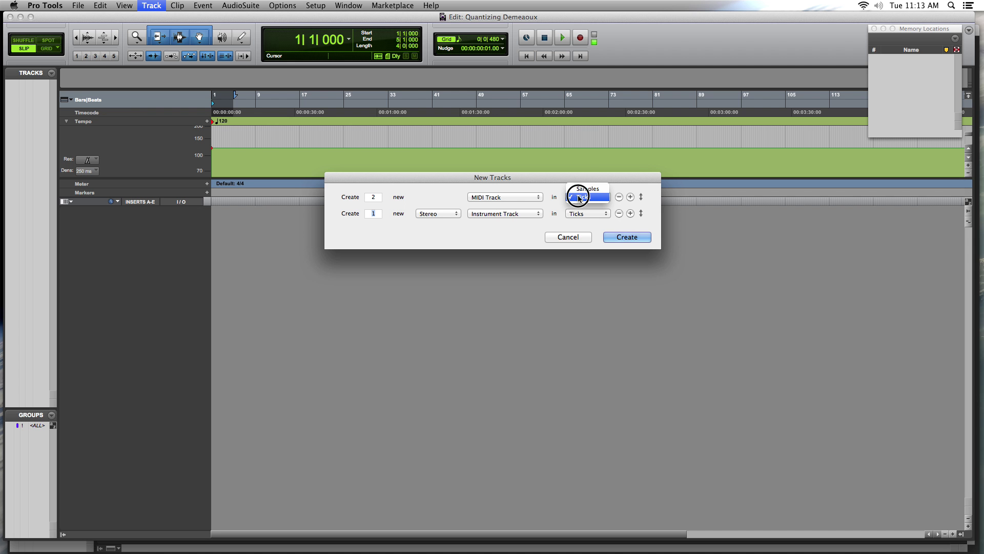
pyautogui.click(584, 201)
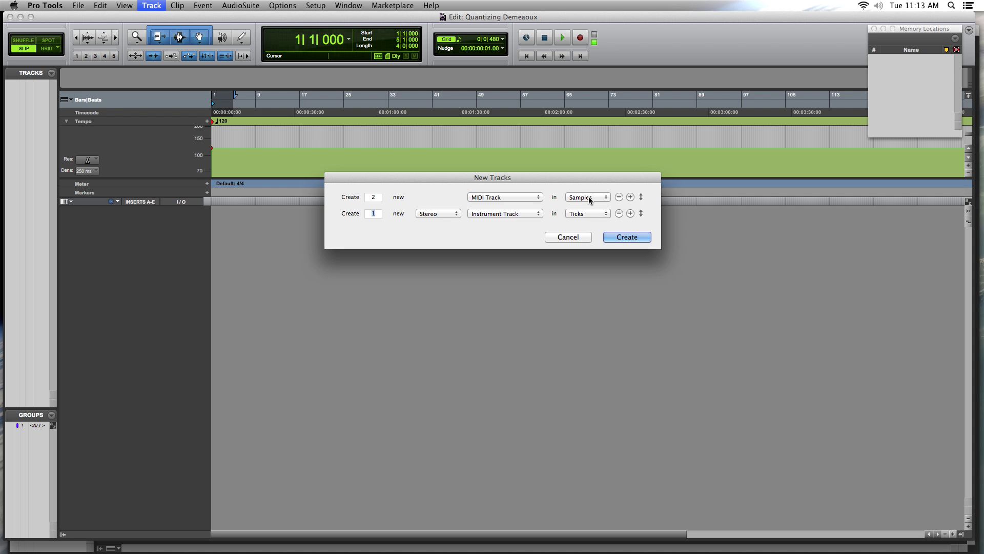
pyautogui.click(588, 197)
pyautogui.click(590, 207)
pyautogui.click(622, 237)
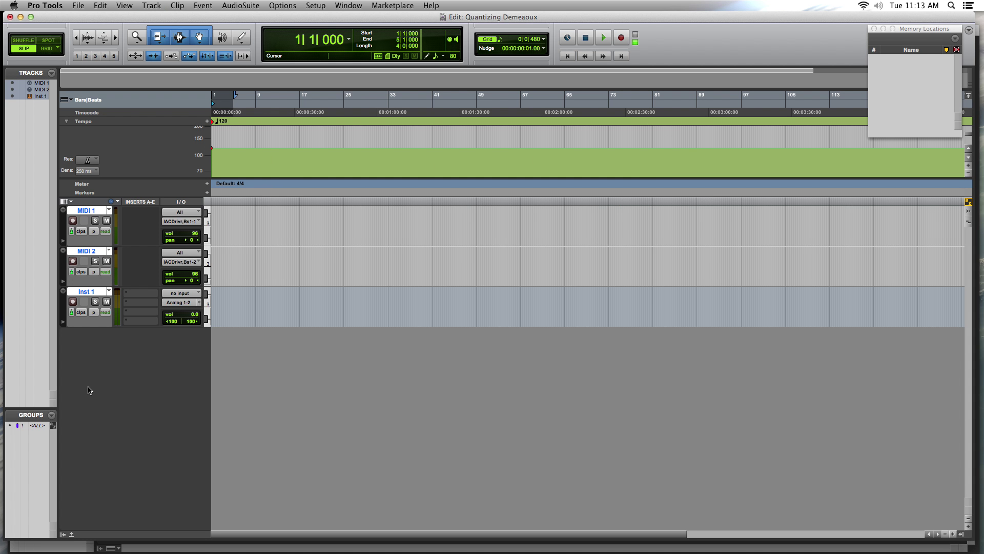
# Insert the SampleTank 2.x instrument plug-in on the Inst 1 track.
pyautogui.click(90, 297)
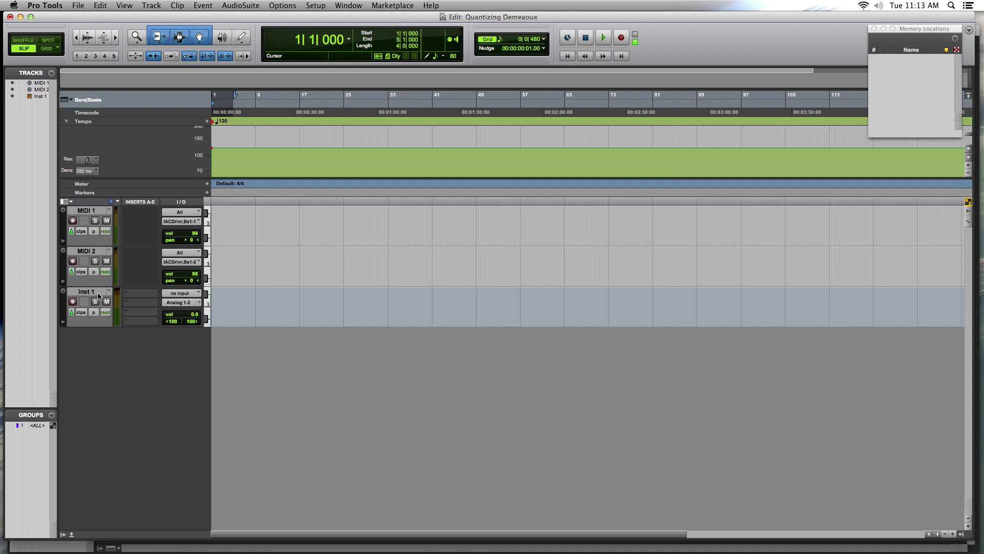
pyautogui.click(144, 303)
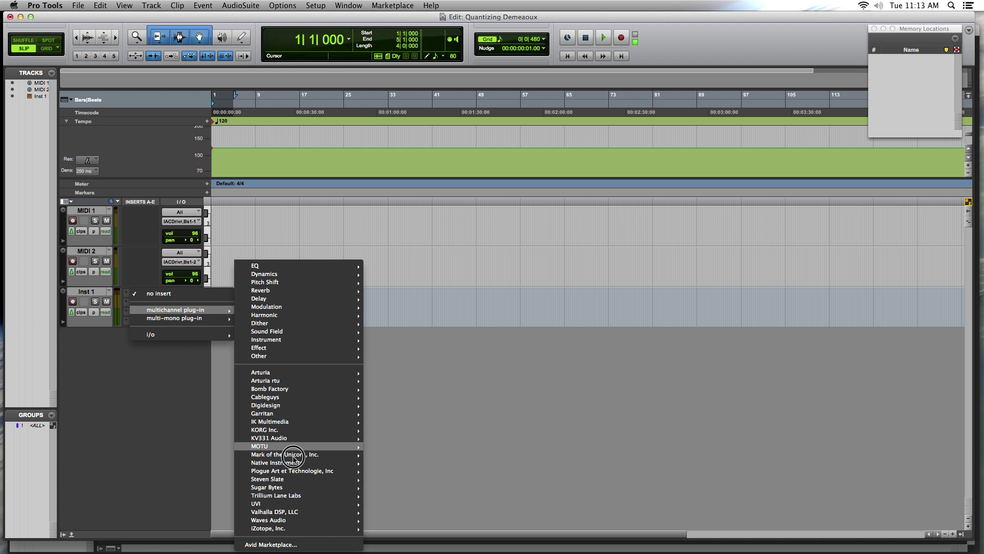
pyautogui.moveTo(295, 432)
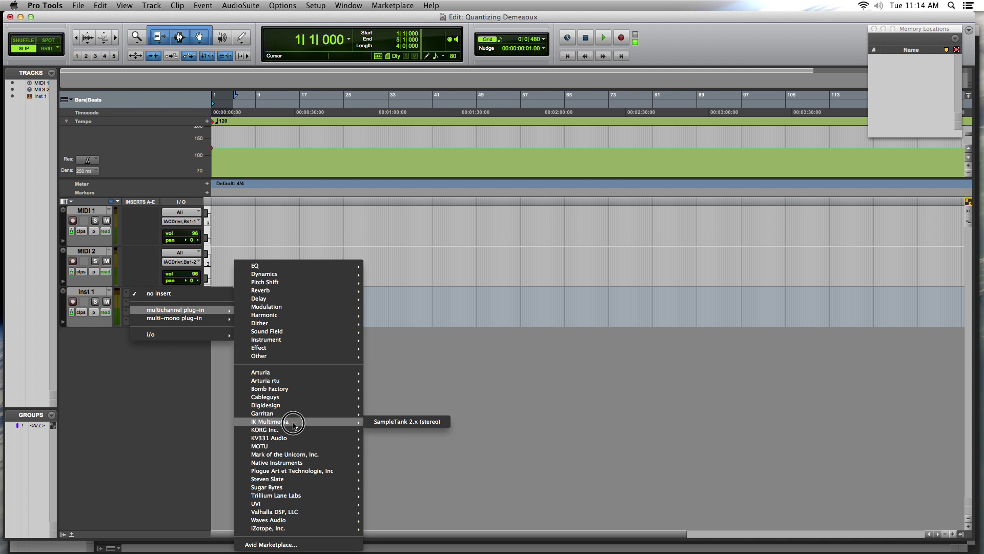
pyautogui.click(402, 429)
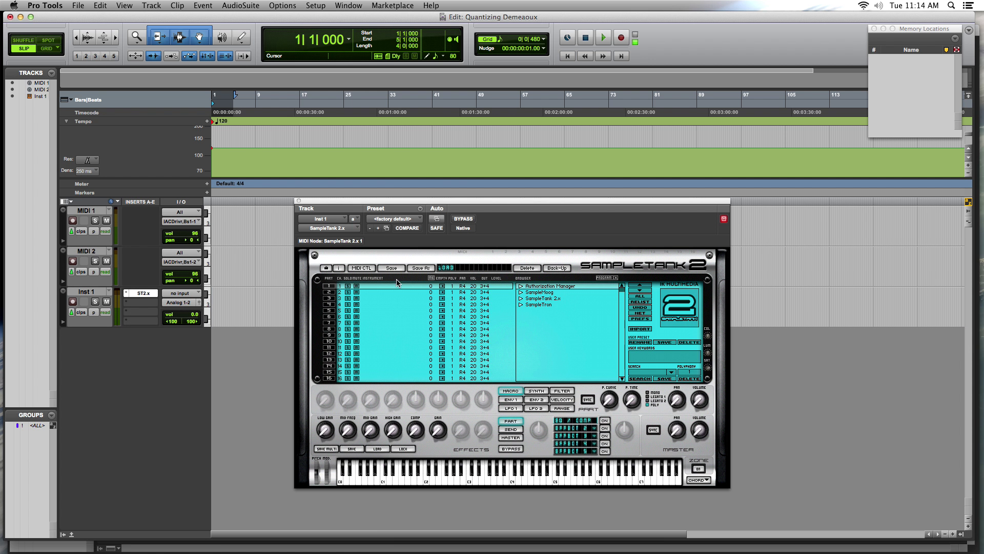
# Expand SampleTank 2.x > Instruments > SampleTank 2 Sounds in the sound browser.
pyautogui.click(521, 298)
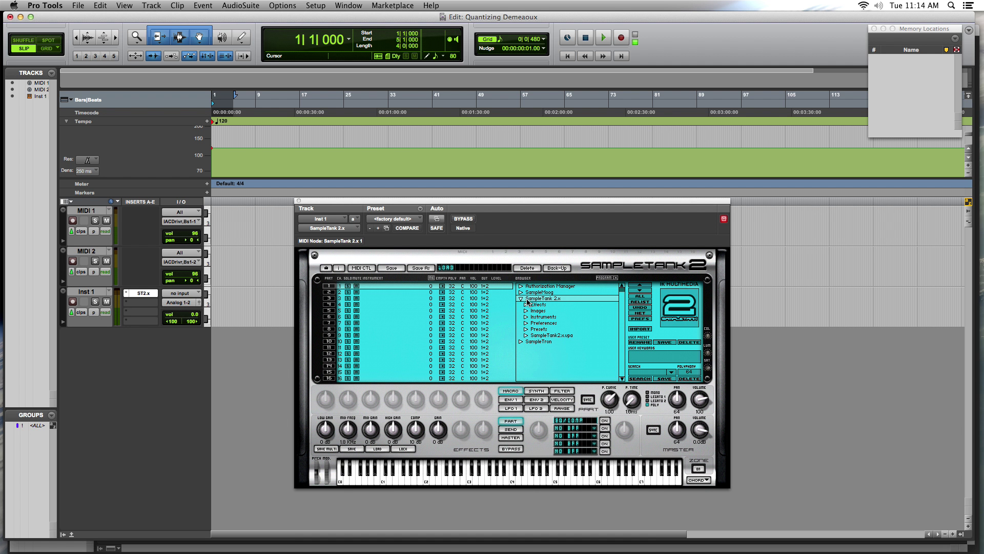
pyautogui.click(526, 317)
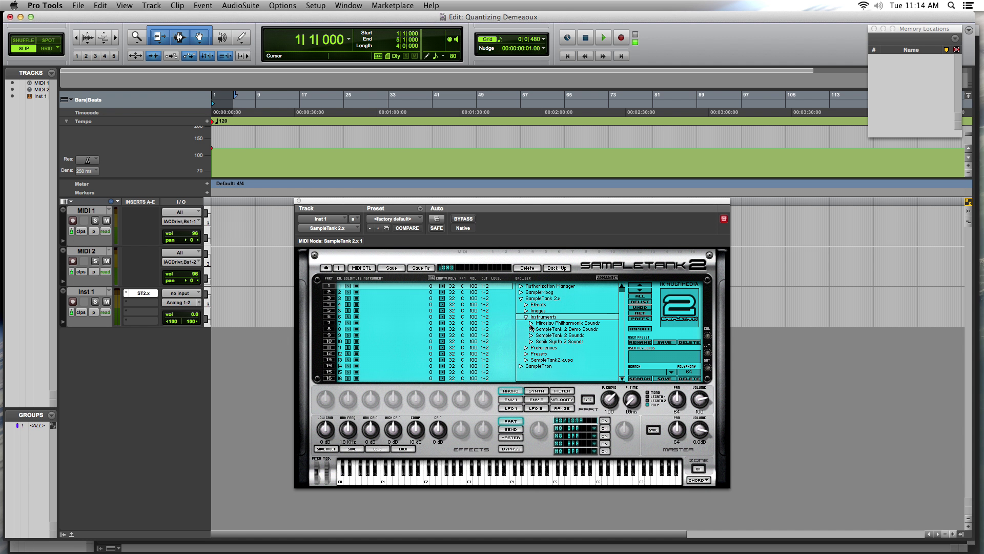
pyautogui.click(531, 338)
pyautogui.scroll(-3, 547, 315)
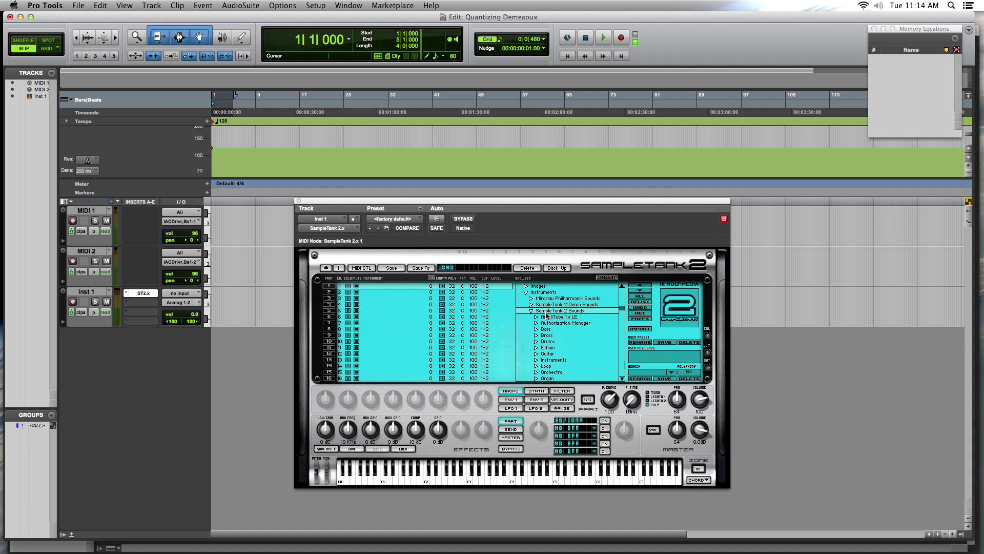
pyautogui.click(536, 312)
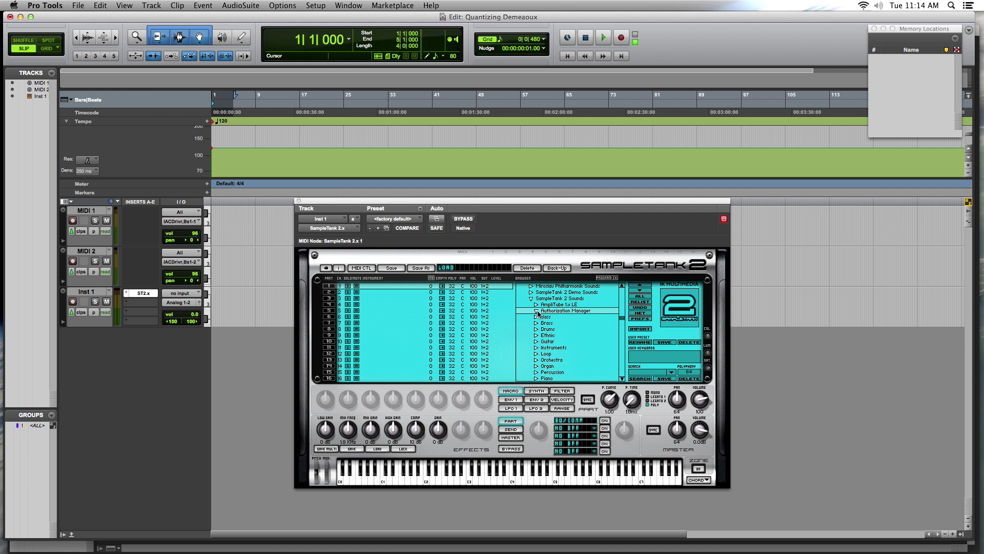
pyautogui.click(537, 313)
pyautogui.click(538, 312)
pyautogui.click(537, 329)
pyautogui.scroll(-3, 534, 359)
pyautogui.scroll(4, 533, 358)
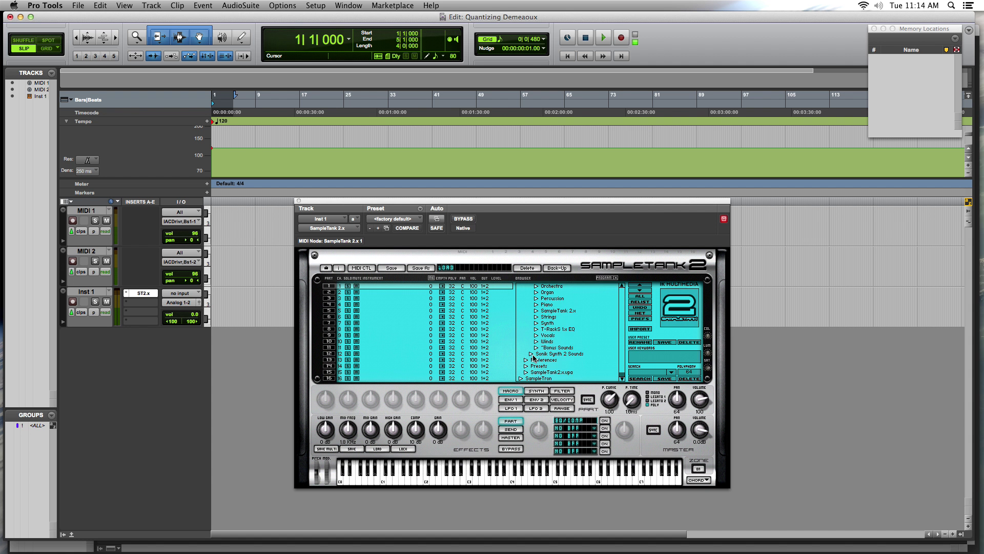
pyautogui.scroll(1, 533, 358)
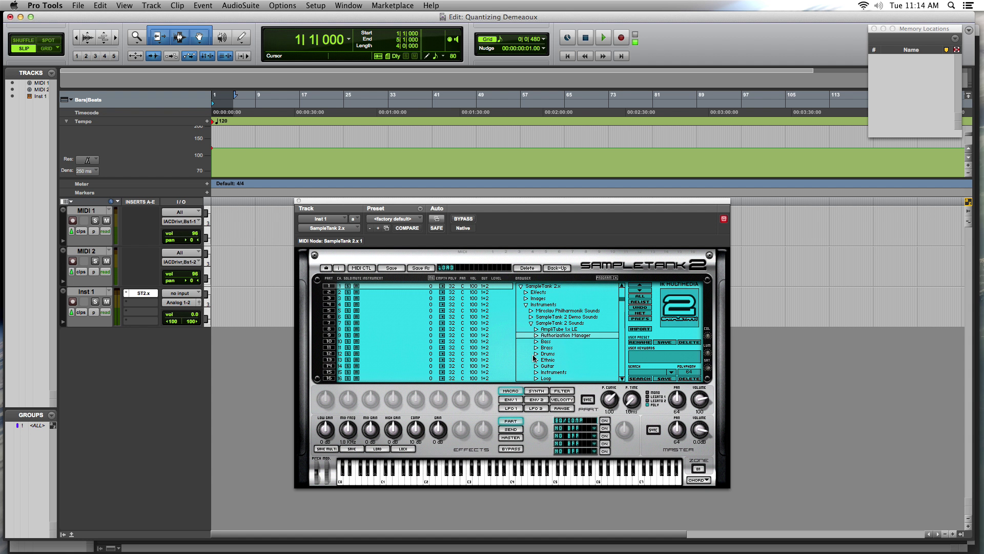
# Load the Punchy kit from the Drums folder into part 1 and close SampleTank.
pyautogui.doubleClick(537, 355)
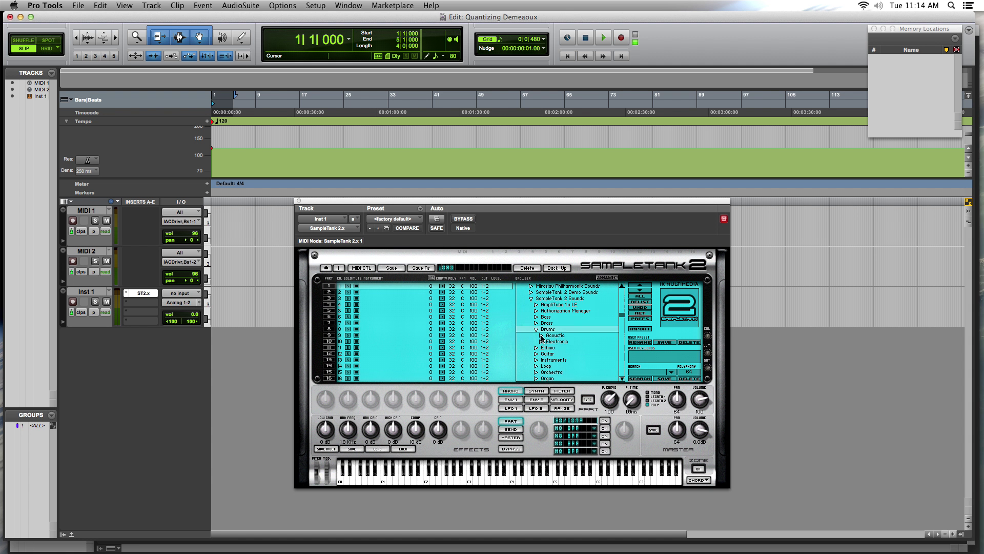
pyautogui.scroll(-3, 541, 341)
pyautogui.scroll(-5, 542, 337)
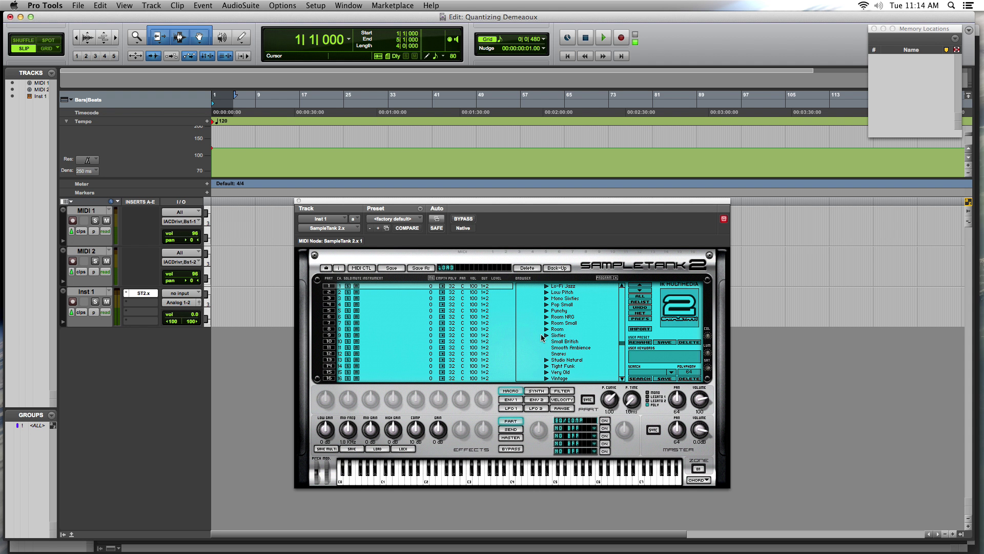
pyautogui.doubleClick(561, 311)
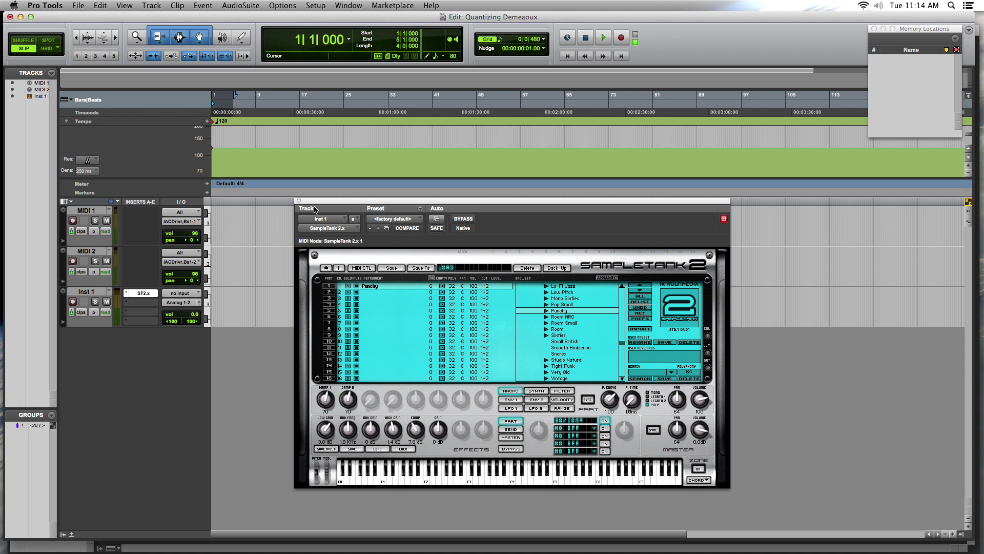
pyautogui.click(298, 201)
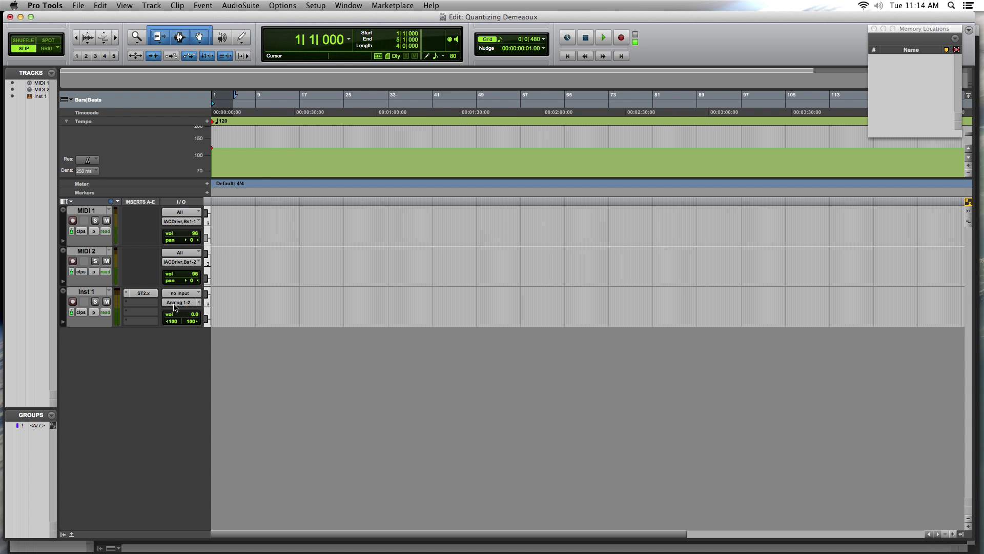
pyautogui.click(181, 221)
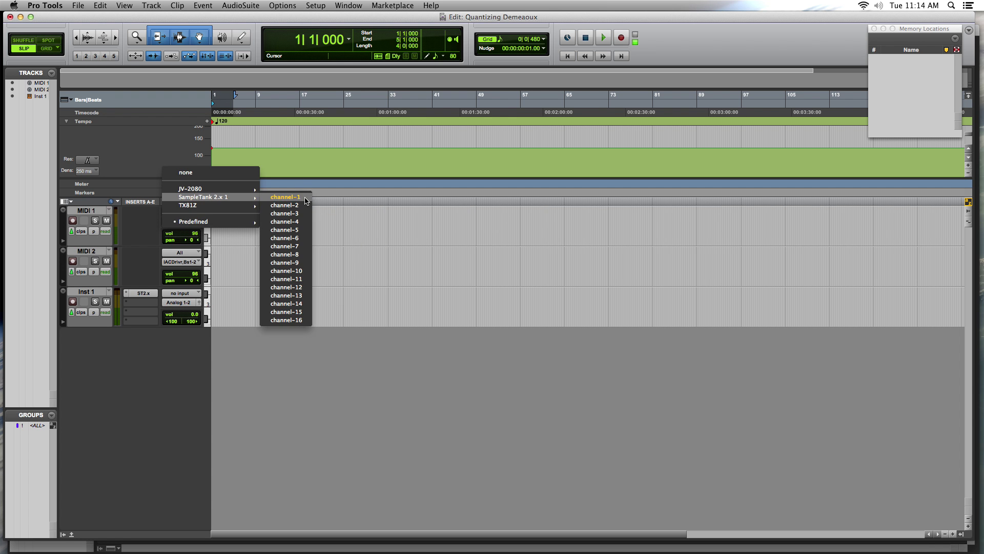
# Route MIDI 1 and 2 to SampleTank channels 1 and 2, arm MIDI 1, move Inst 1 to the top.
pyautogui.click(286, 198)
pyautogui.click(181, 261)
pyautogui.moveTo(221, 238)
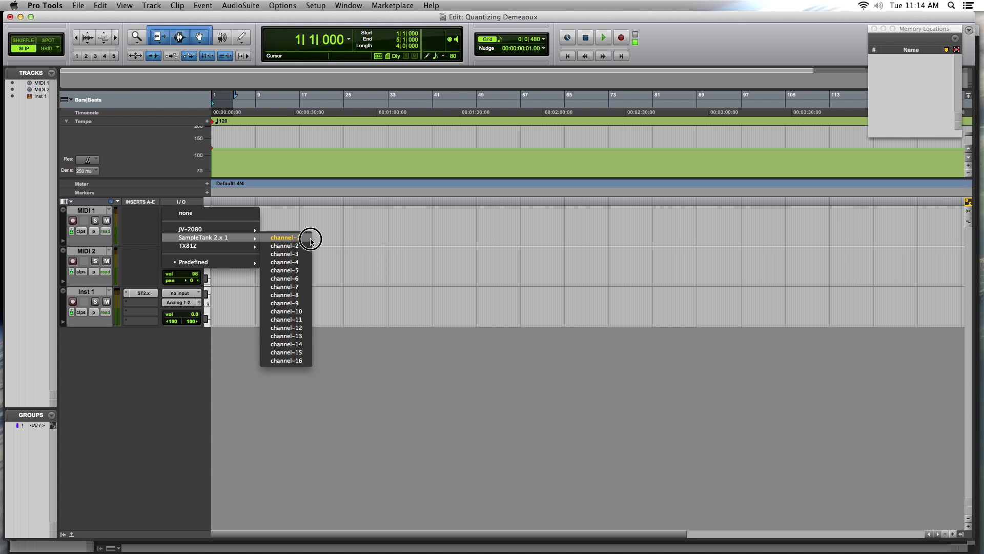
pyautogui.click(310, 246)
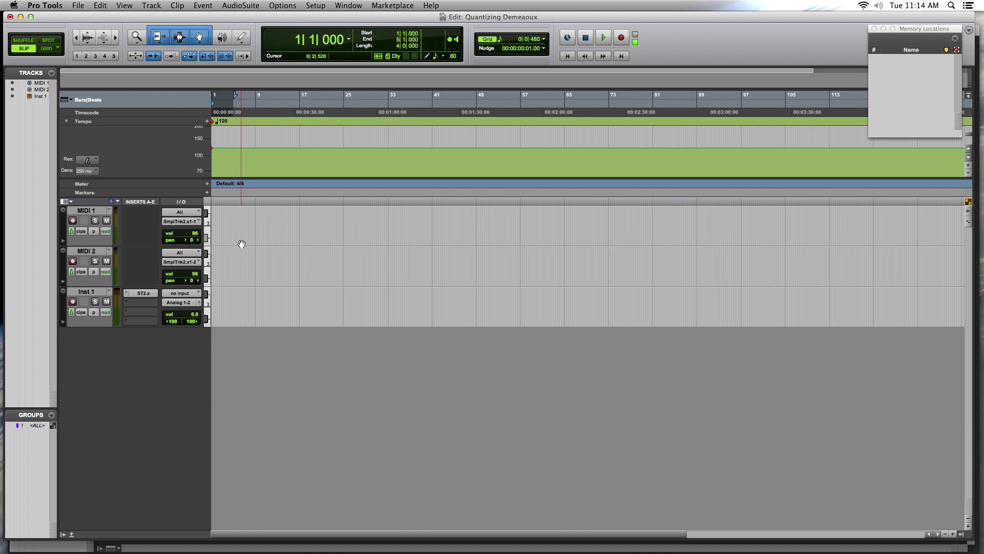
pyautogui.click(72, 220)
pyautogui.moveTo(78, 292); pyautogui.dragTo(77, 211)
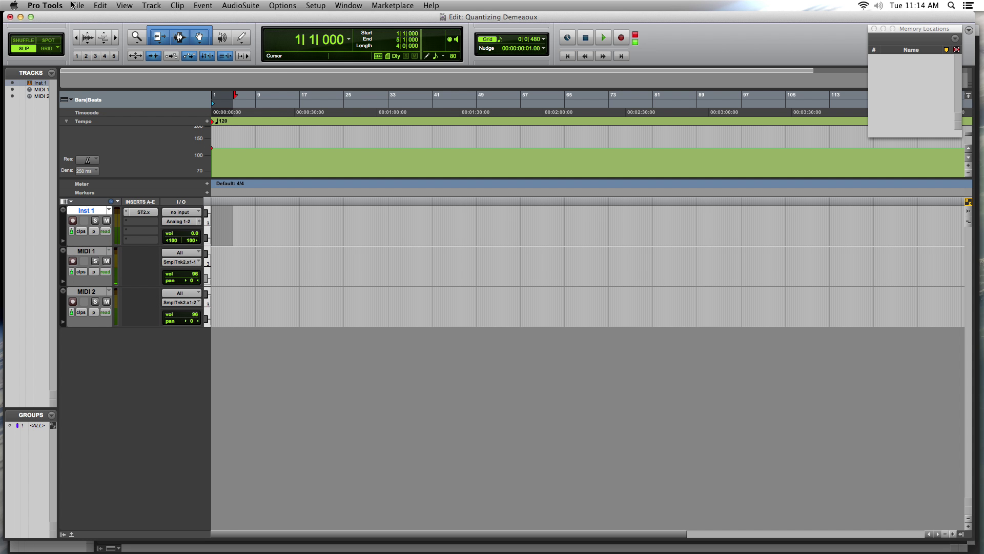
# Add a Click track below MIDI 2, output it to Analog 1-2, and test playback.
pyautogui.click(163, 6)
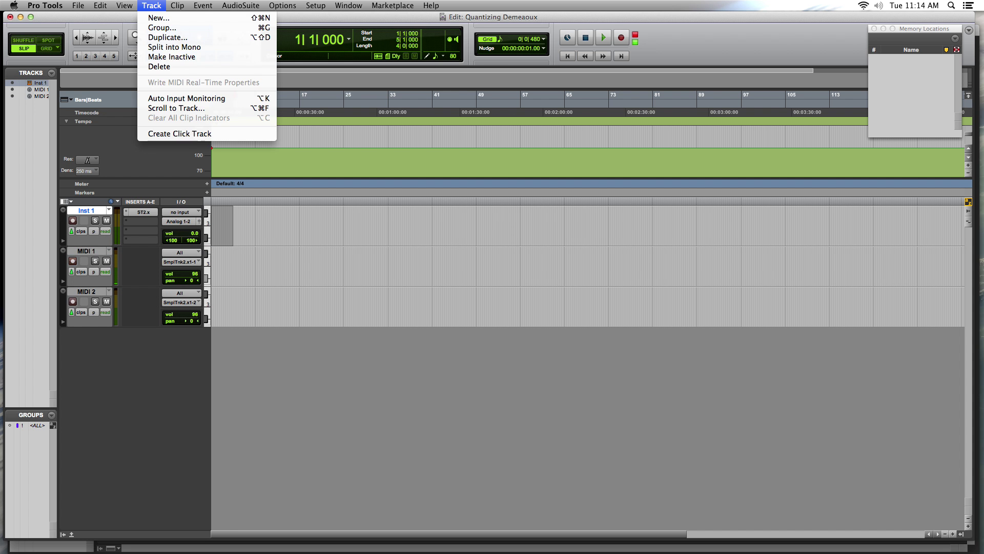
pyautogui.click(199, 133)
pyautogui.moveTo(77, 253); pyautogui.dragTo(80, 361)
pyautogui.press('super+equal')
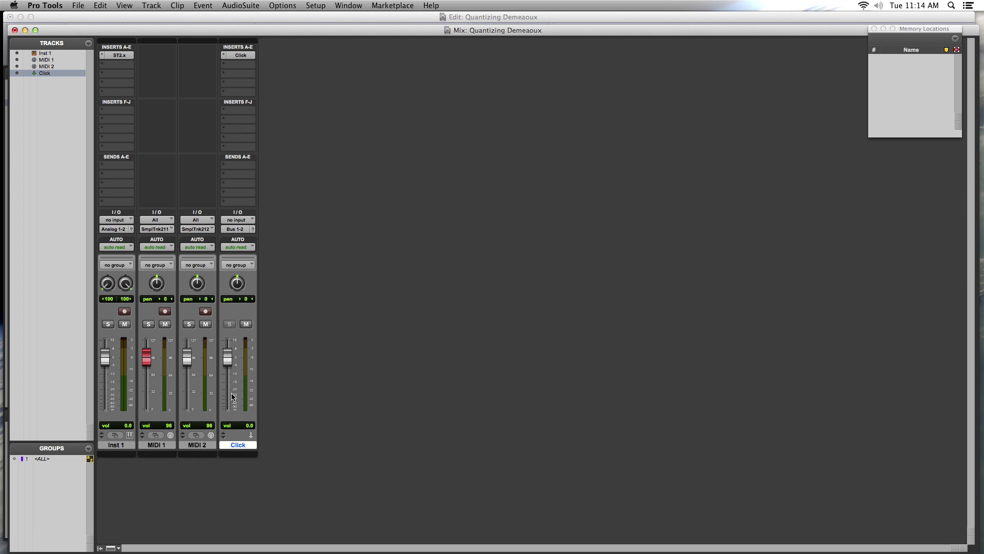
pyautogui.click(245, 228)
pyautogui.moveTo(245, 230)
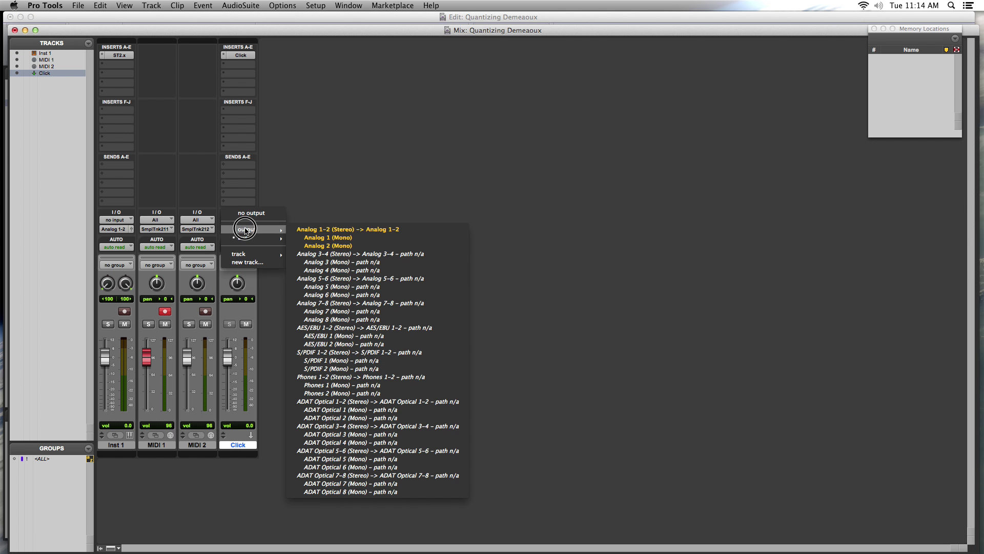
pyautogui.click(318, 230)
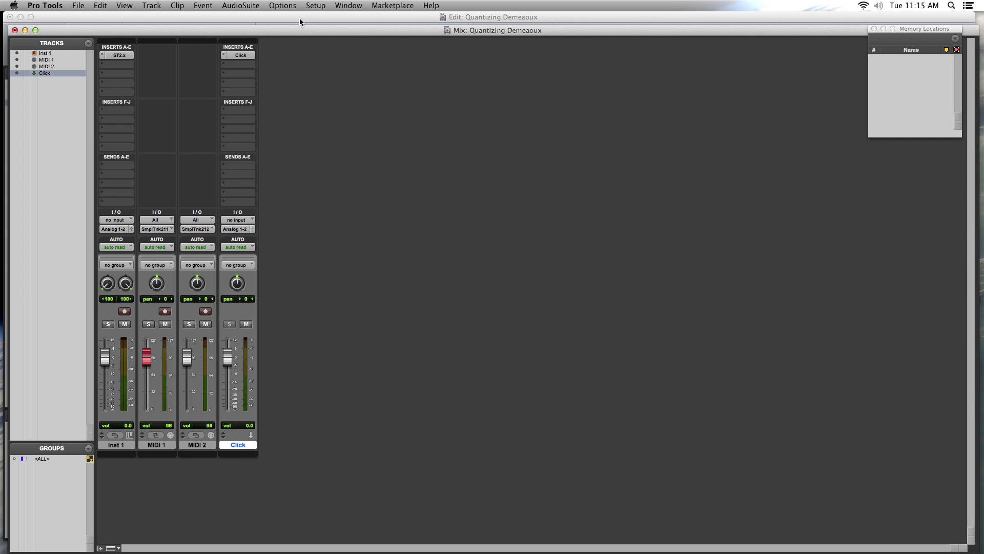
pyautogui.click(300, 19)
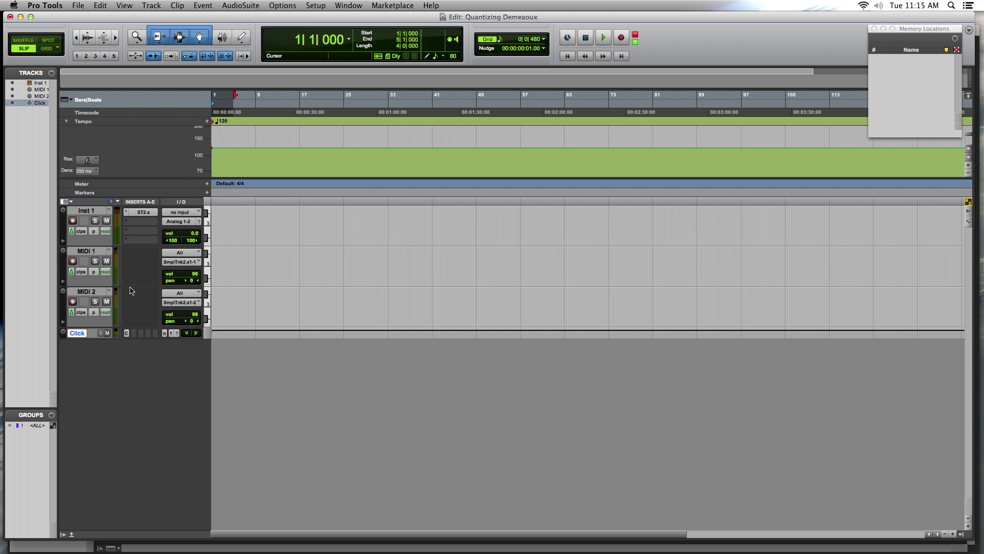
pyautogui.press('space')
pyautogui.press('space')
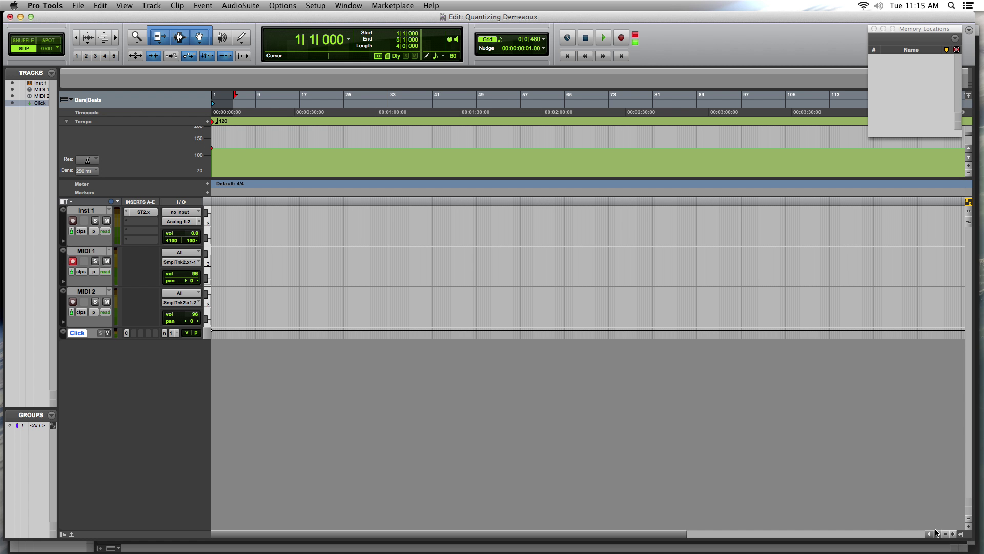
# Zoom in on the first bars and record a drum pattern onto MIDI 1 as clip MIDI 1-01.
pyautogui.click(952, 534)
pyautogui.click(951, 534)
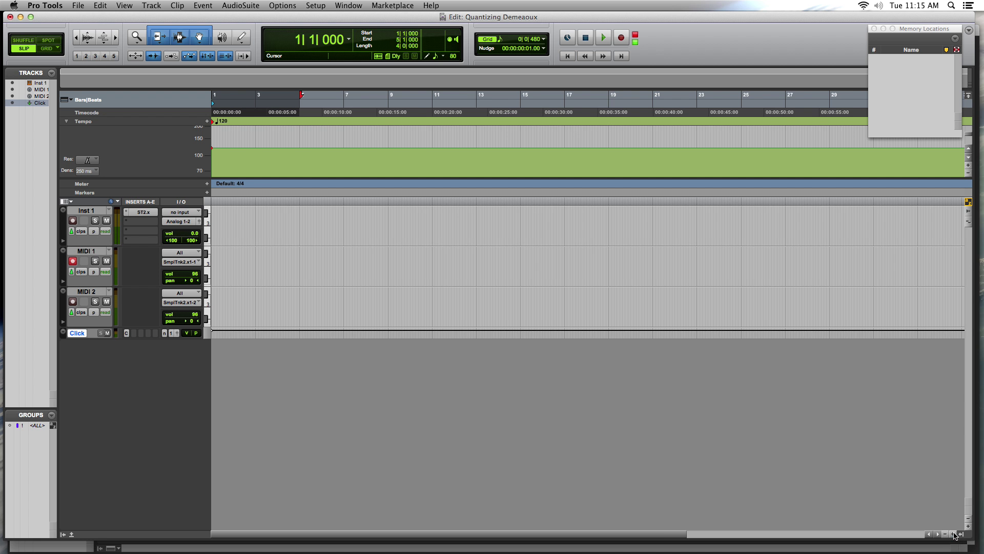
pyautogui.click(952, 534)
pyautogui.click(952, 534)
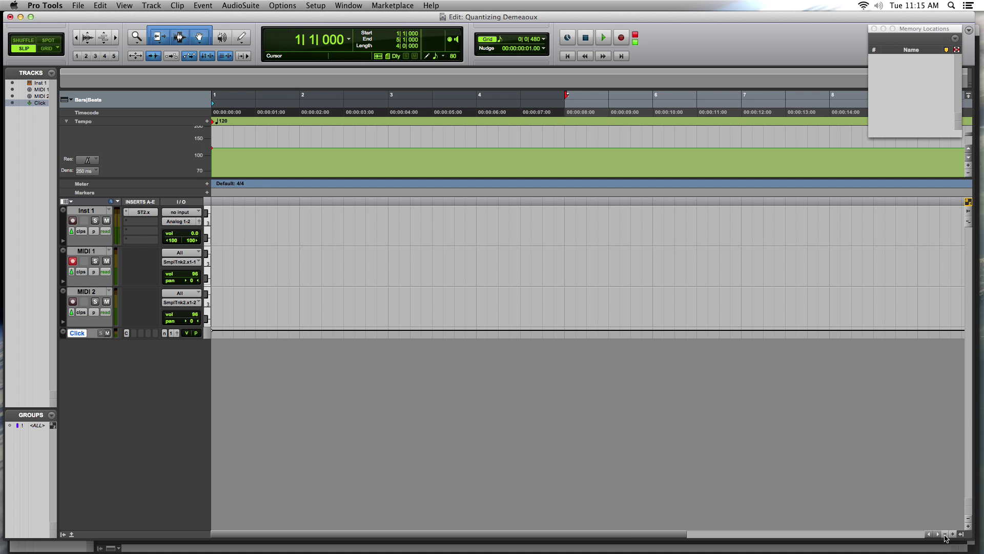
pyautogui.click(954, 534)
pyautogui.click(621, 38)
pyautogui.click(605, 38)
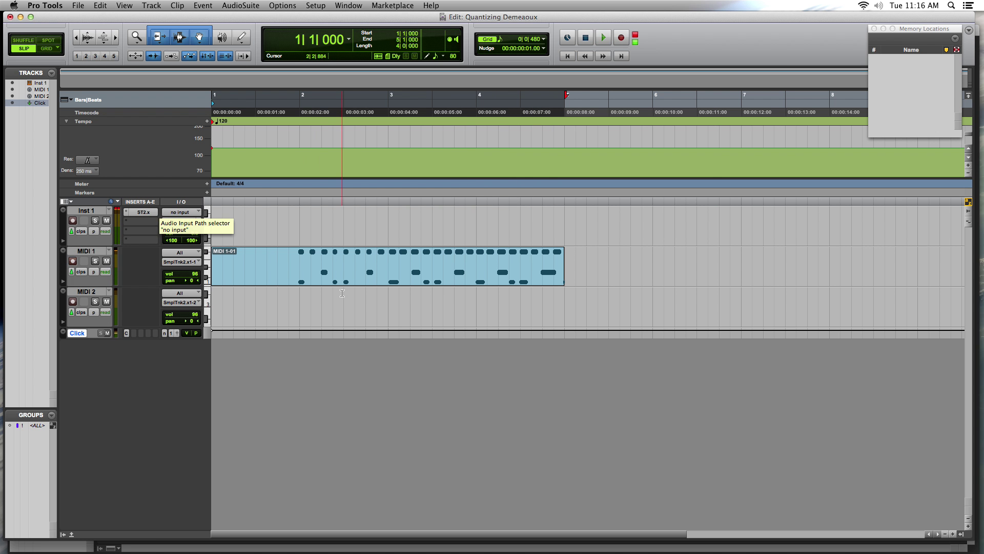
pyautogui.press('super+bracketright')
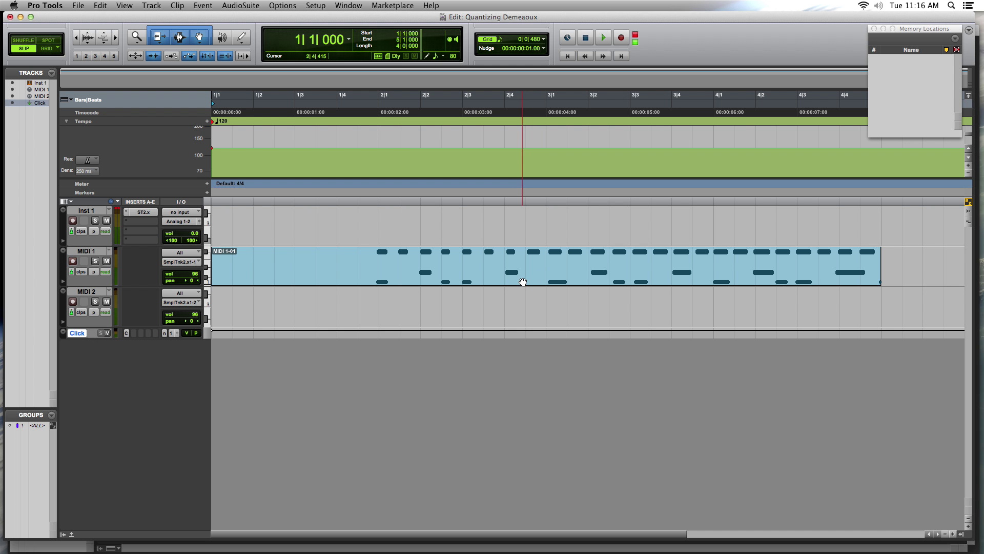
# Close Memory Locations and open clip MIDI 1-01 in the MIDI Editor, zoomed on its notes.
pyautogui.click(874, 28)
pyautogui.click(653, 285)
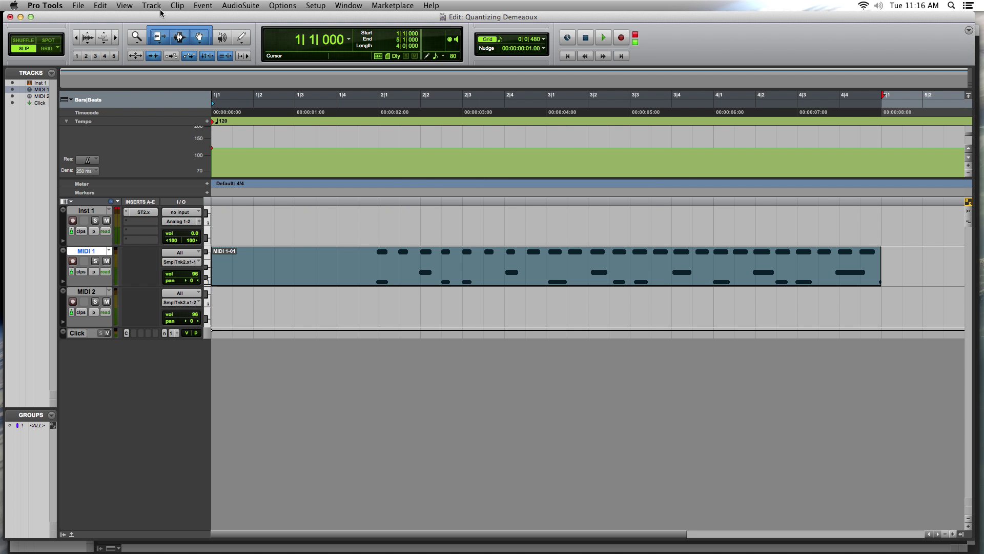
pyautogui.click(349, 5)
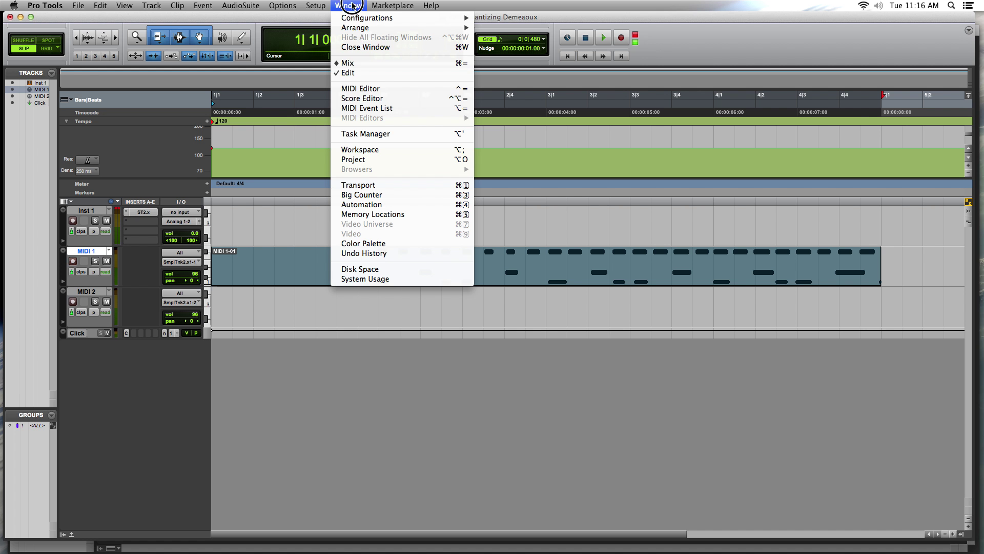
pyautogui.click(366, 88)
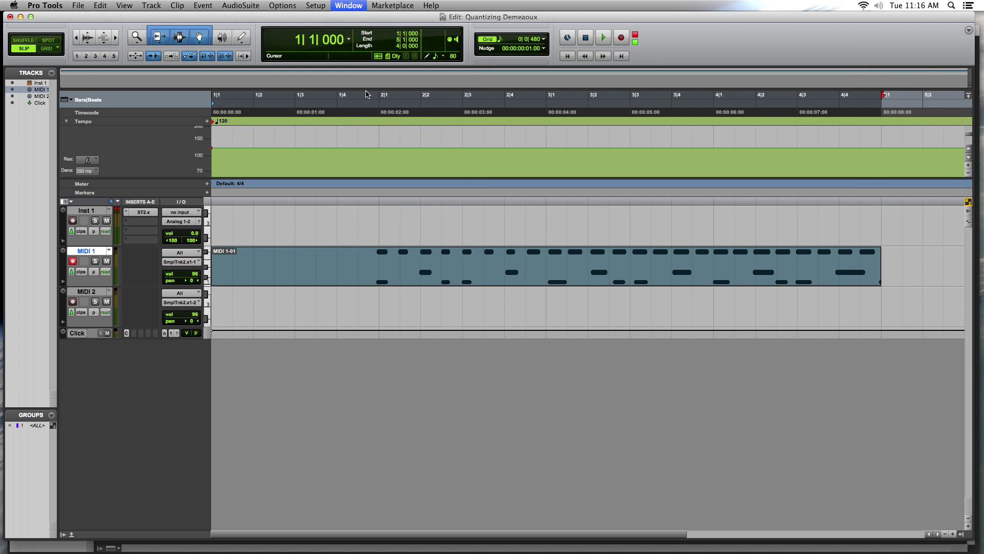
pyautogui.moveTo(326, 73); pyautogui.dragTo(383, 75)
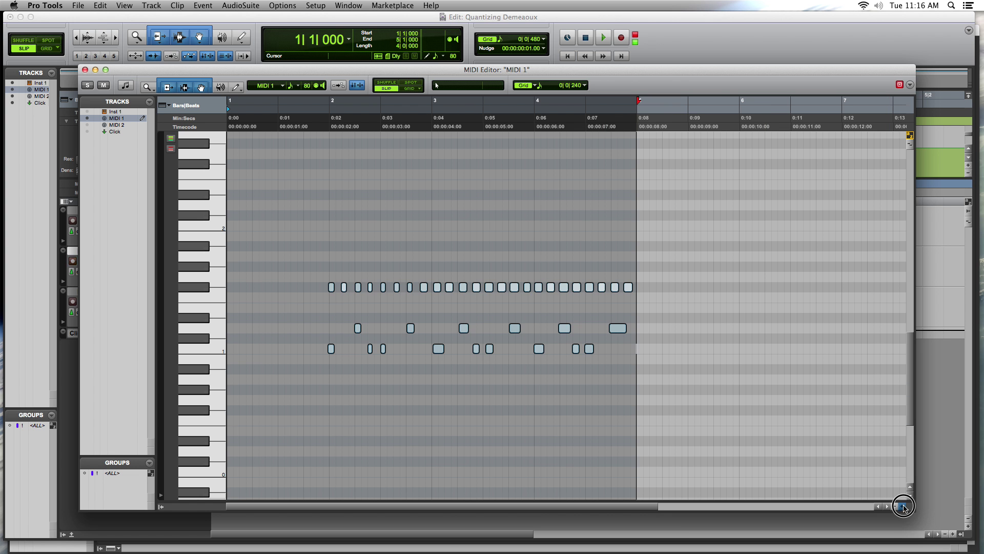
pyautogui.press('super+bracketright')
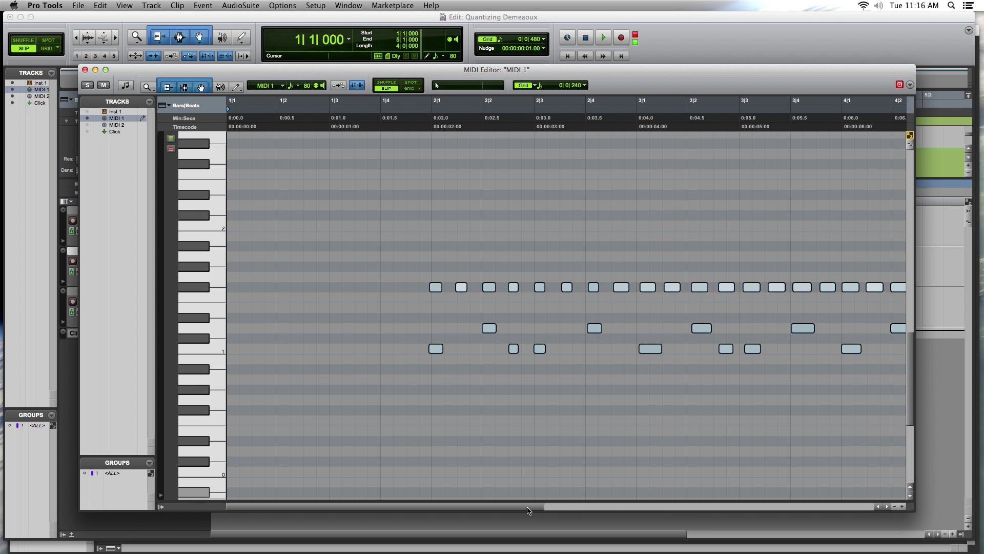
pyautogui.moveTo(529, 508); pyautogui.dragTo(608, 514)
pyautogui.click(583, 462)
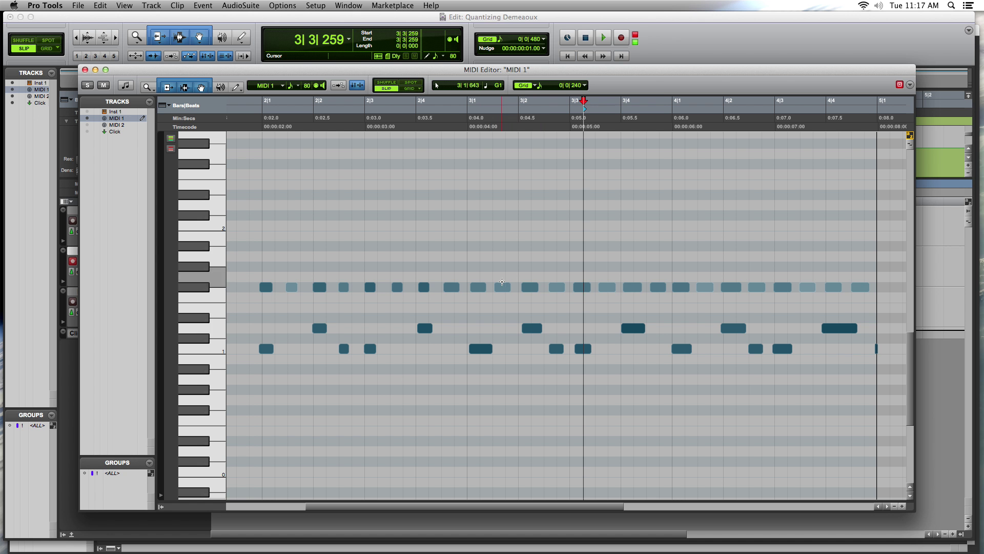
# Set the grid to 1/8 note and shift the six C1 notes from bar 3 onto it.
pyautogui.click(548, 83)
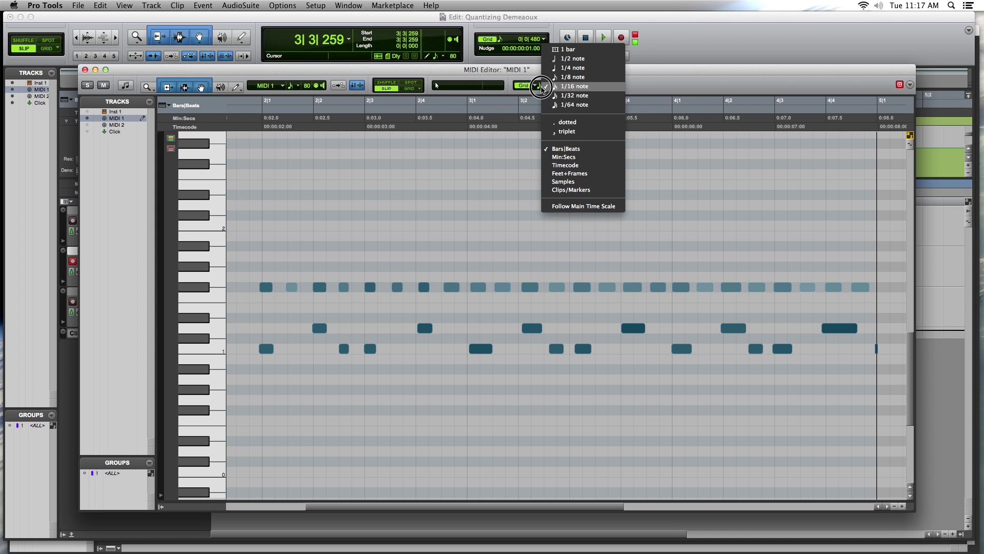
pyautogui.click(559, 77)
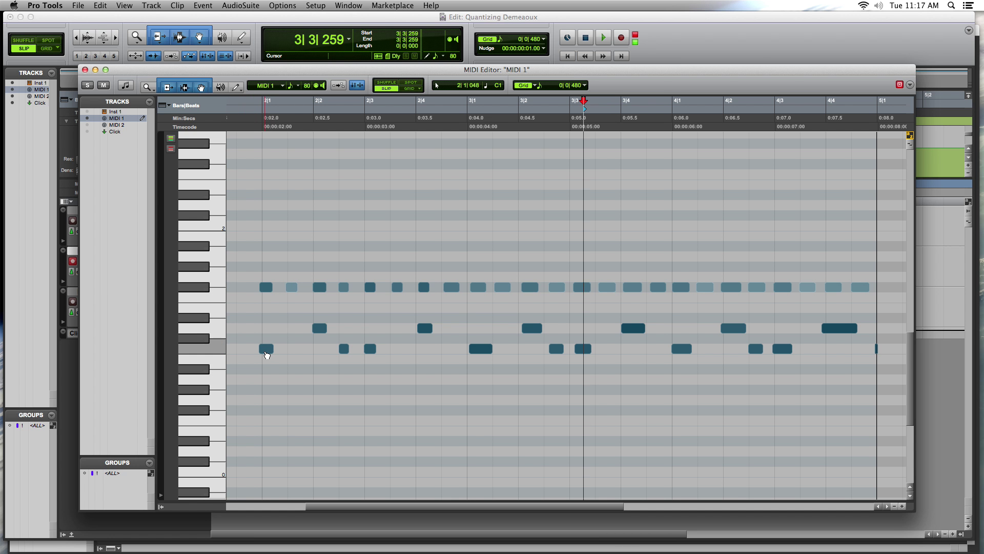
pyautogui.click(267, 352)
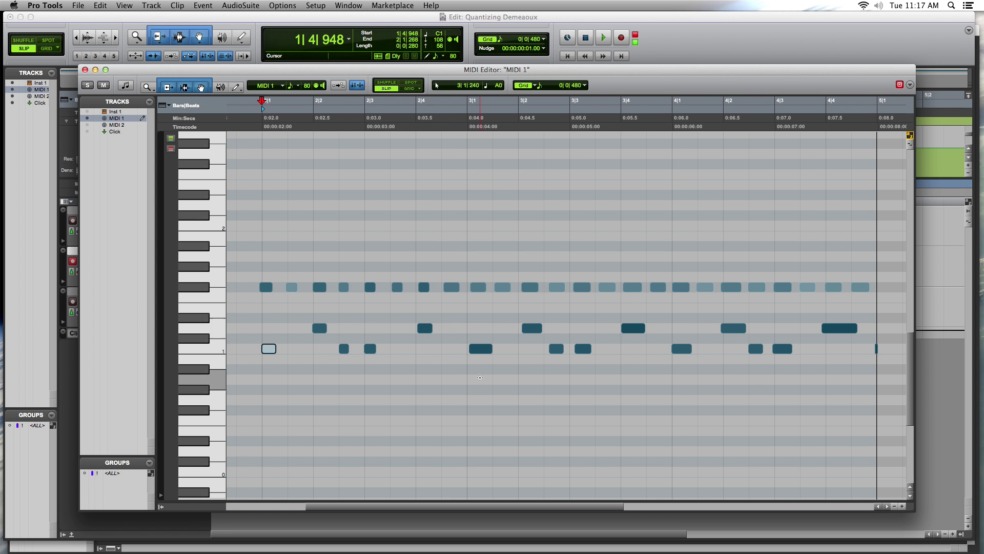
pyautogui.moveTo(466, 371); pyautogui.dragTo(796, 340)
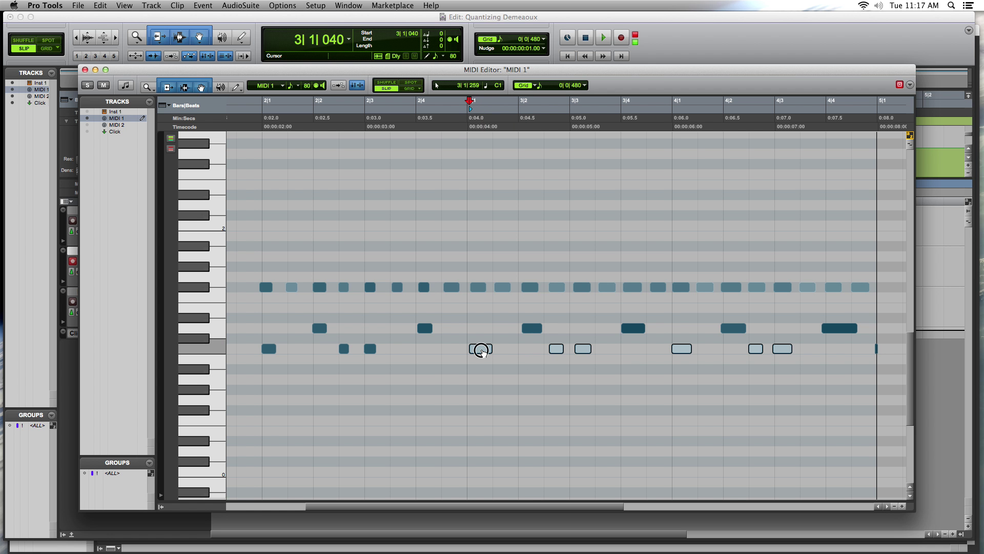
pyautogui.moveTo(481, 350); pyautogui.dragTo(478, 351)
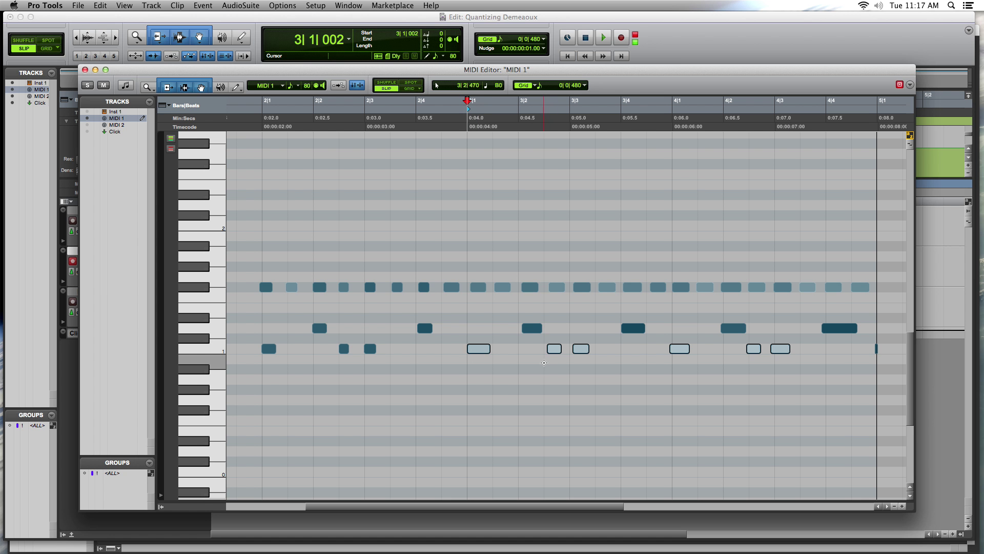
pyautogui.click(544, 363)
pyautogui.click(546, 361)
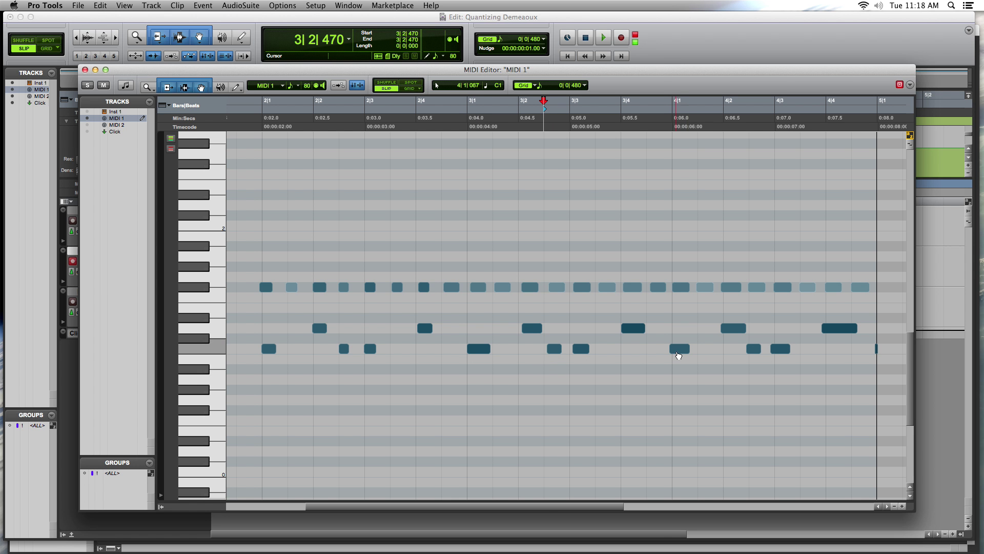
# Align the remaining C1 notes around bar 4 onto the eighth-note grid.
pyautogui.click(679, 350)
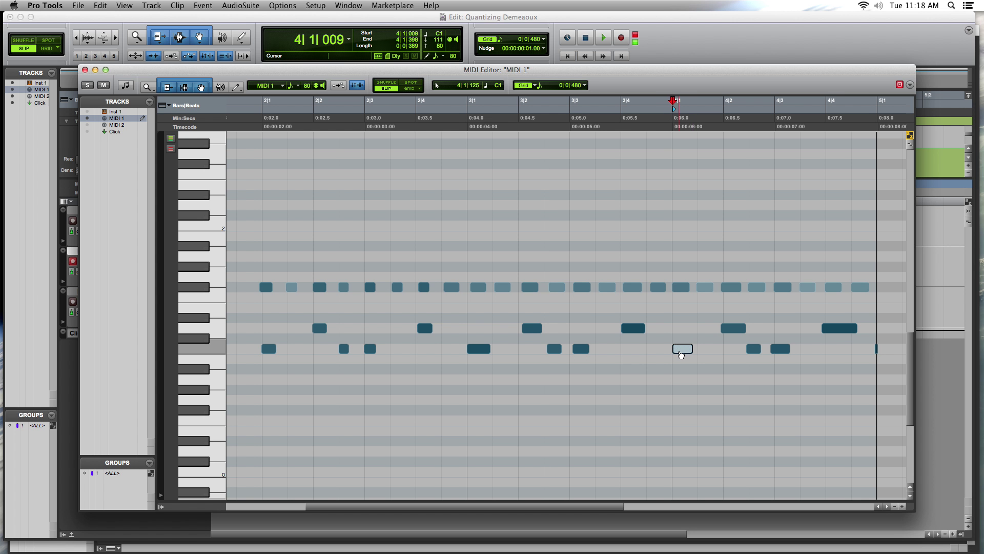
pyautogui.moveTo(807, 351); pyautogui.dragTo(363, 352)
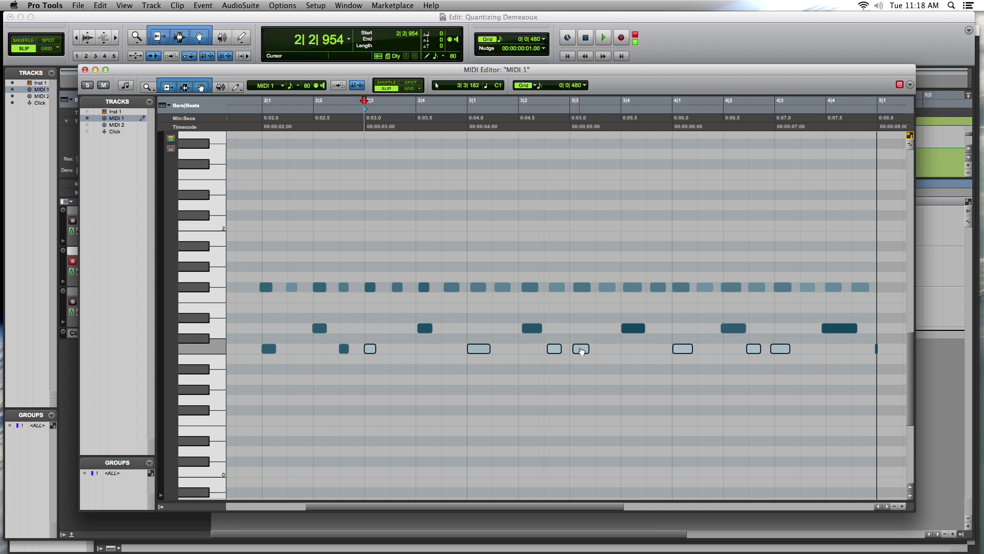
pyautogui.moveTo(581, 353); pyautogui.dragTo(577, 351)
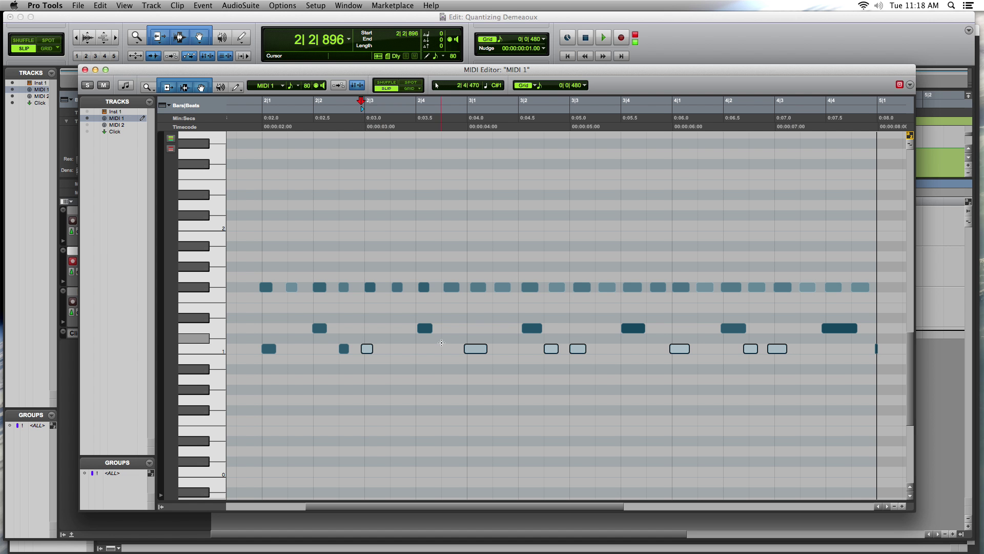
pyautogui.moveTo(354, 363); pyautogui.dragTo(491, 353)
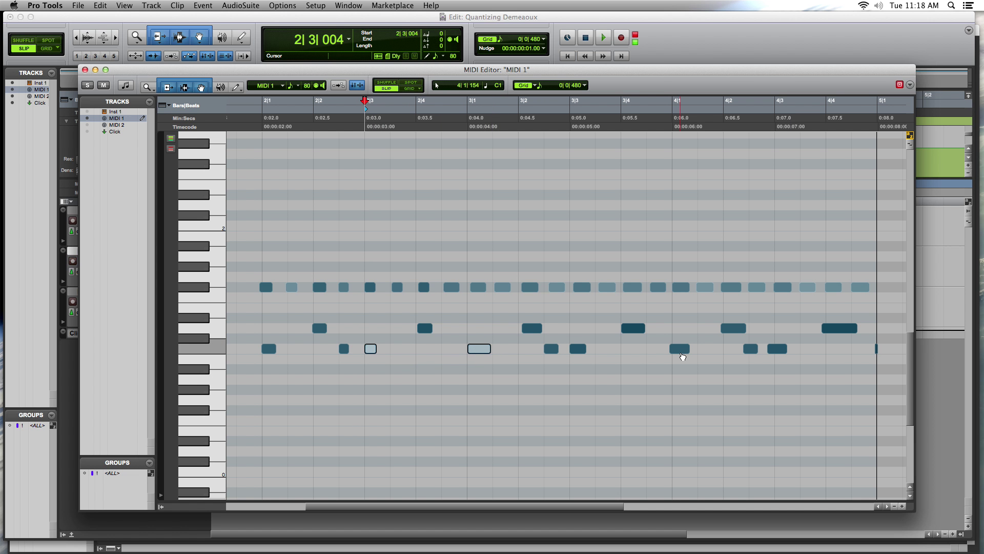
pyautogui.moveTo(681, 353); pyautogui.dragTo(684, 354)
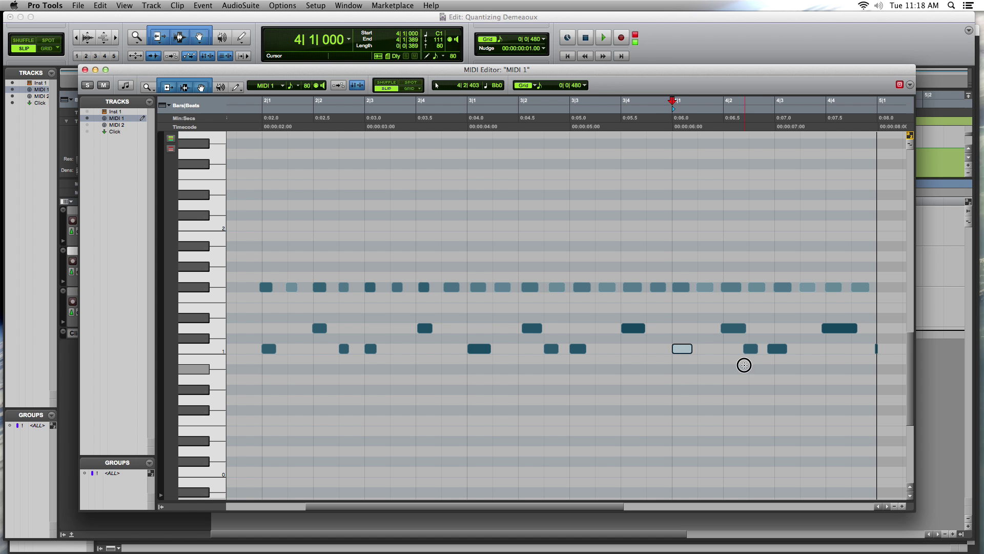
pyautogui.moveTo(742, 362); pyautogui.dragTo(787, 354)
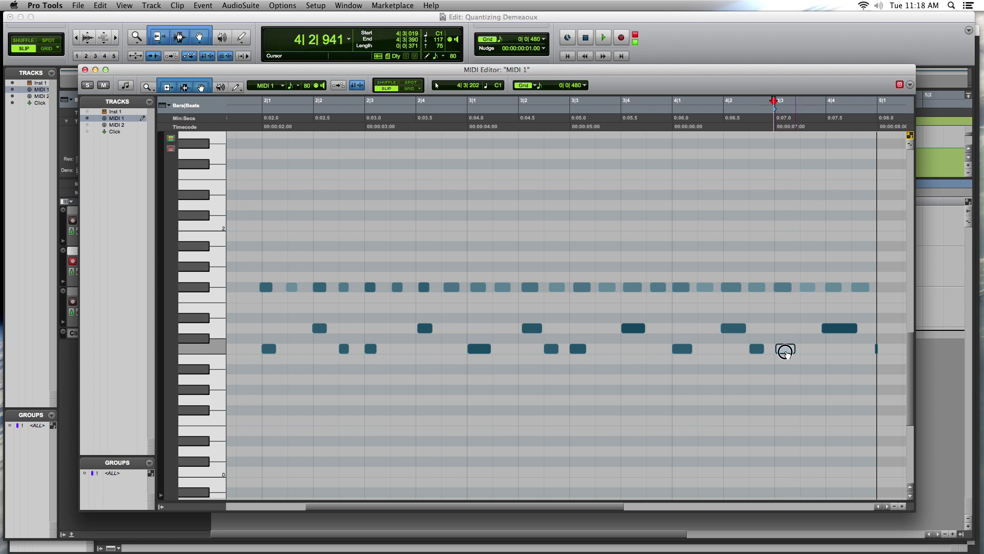
pyautogui.click(879, 348)
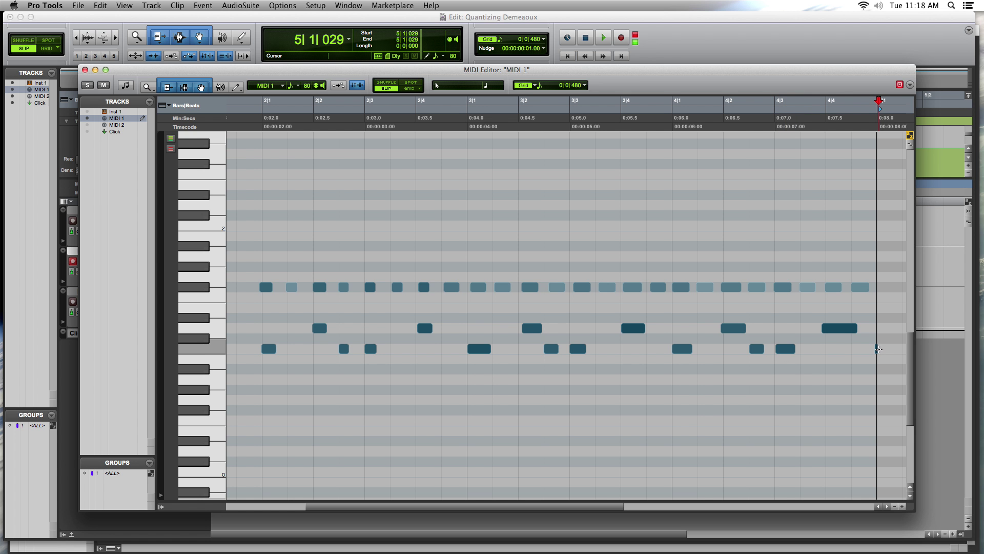
pyautogui.moveTo(879, 349); pyautogui.dragTo(877, 350)
pyautogui.scroll(-5, 877, 352)
pyautogui.scroll(10, 820, 344)
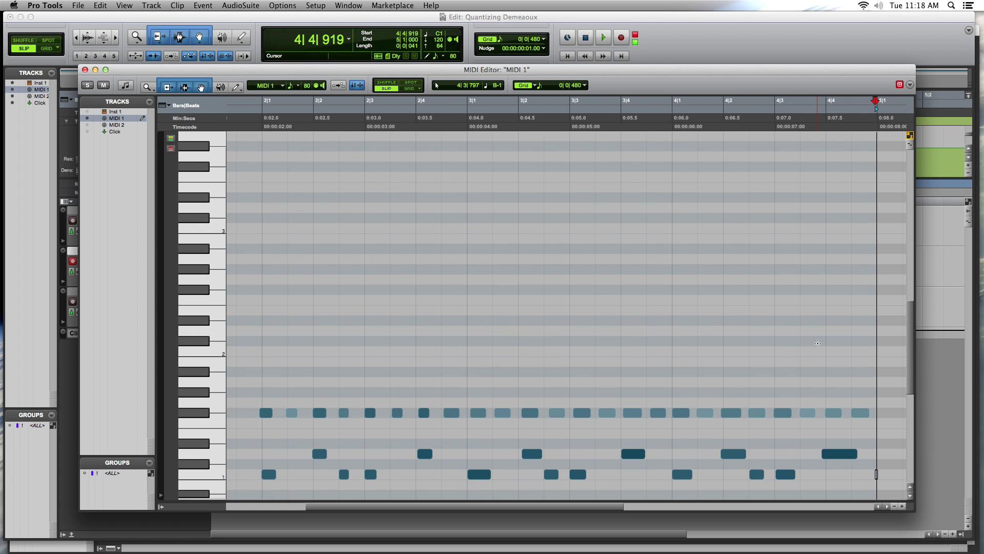
pyautogui.scroll(-5, 328, 310)
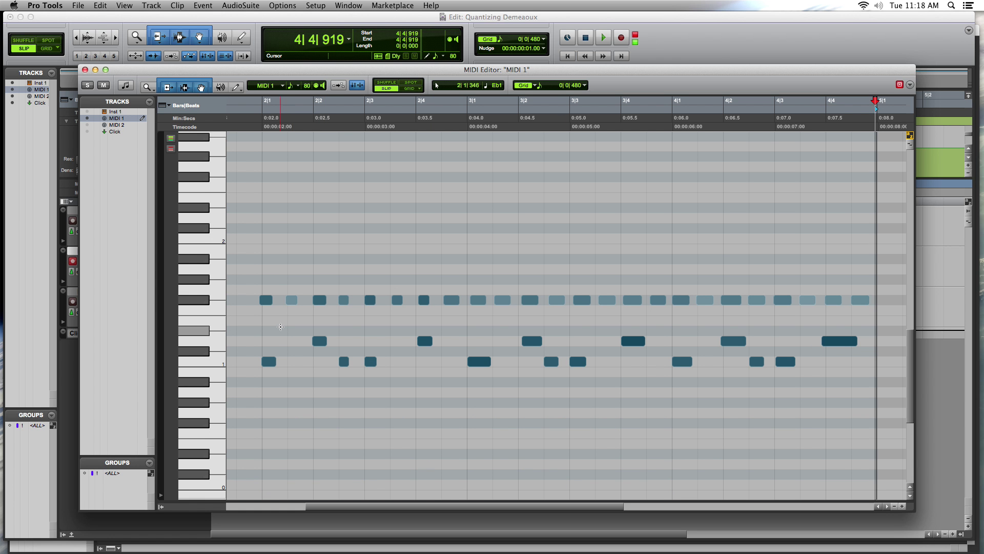
# Line up the six D1 notes on the grid, the last spanning 4|3|959 to 4|4|672.
pyautogui.moveTo(278, 327); pyautogui.dragTo(838, 350)
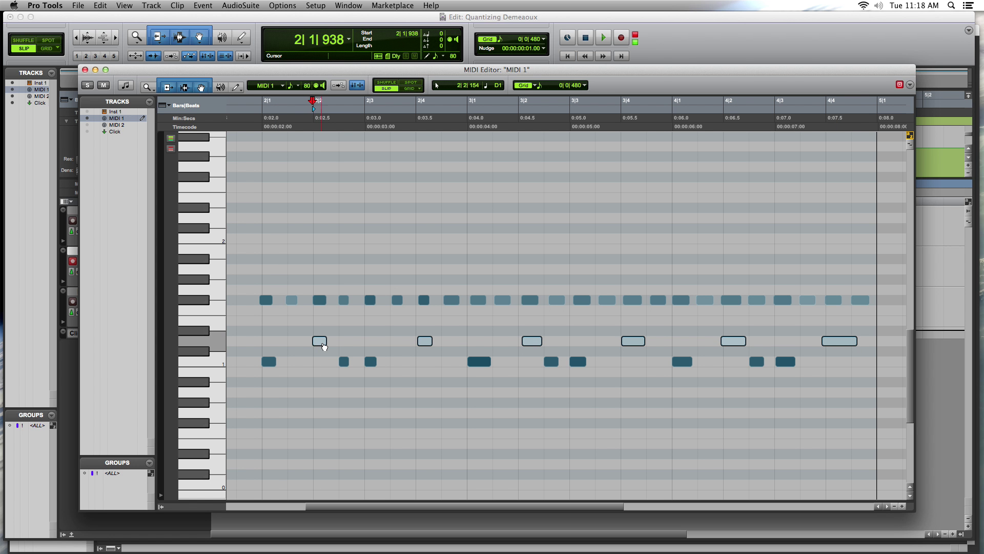
pyautogui.moveTo(322, 344); pyautogui.dragTo(324, 345)
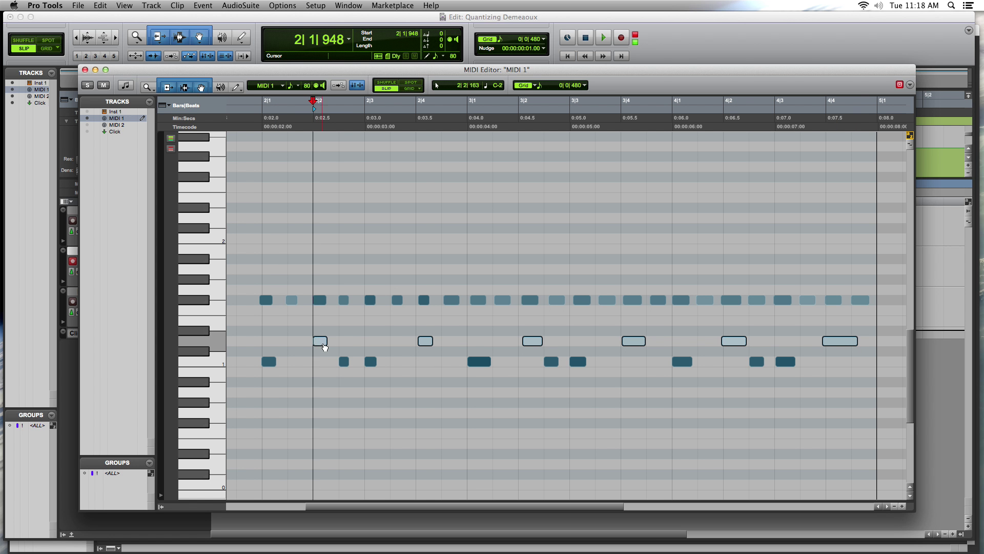
pyautogui.click(425, 341)
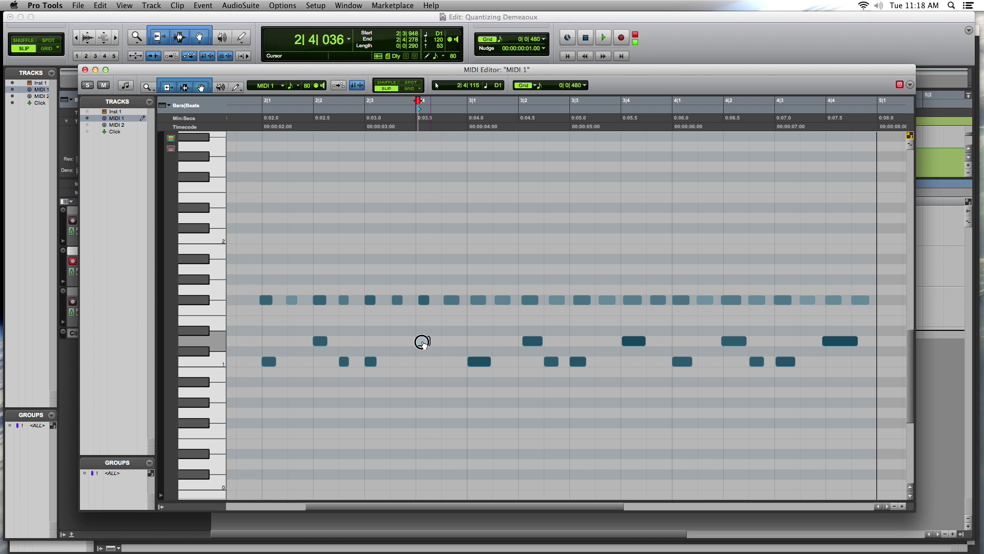
pyautogui.click(532, 341)
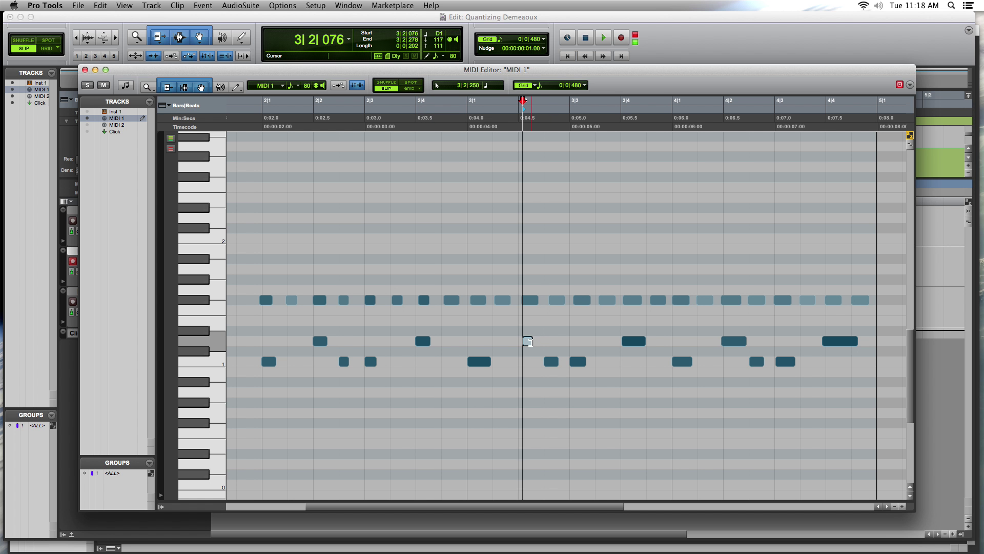
pyautogui.press('super+z')
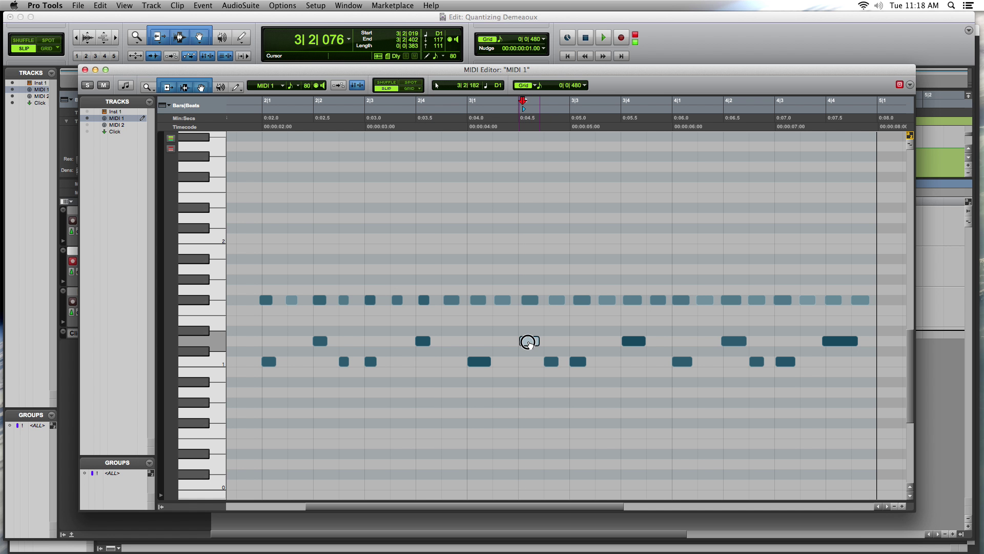
pyautogui.click(630, 341)
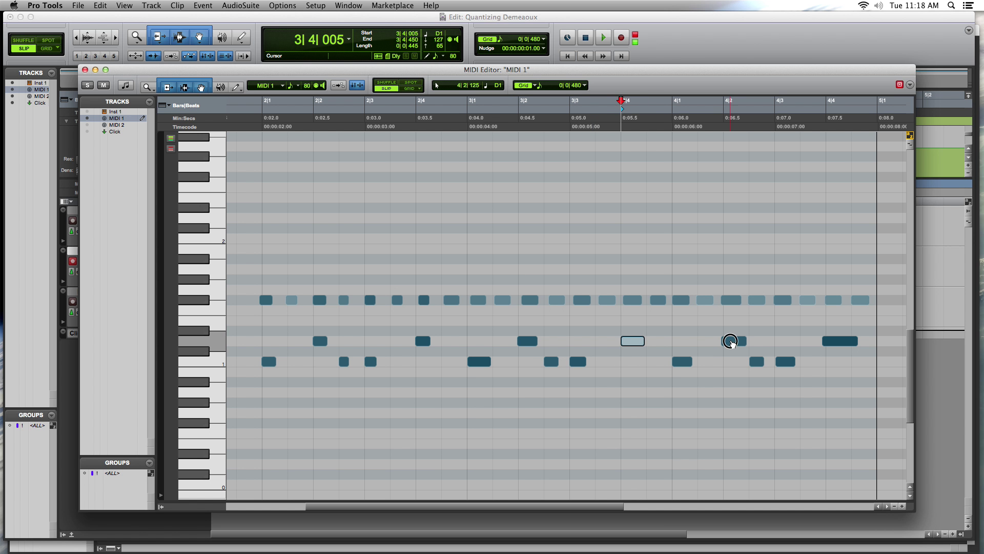
pyautogui.click(735, 341)
pyautogui.click(835, 341)
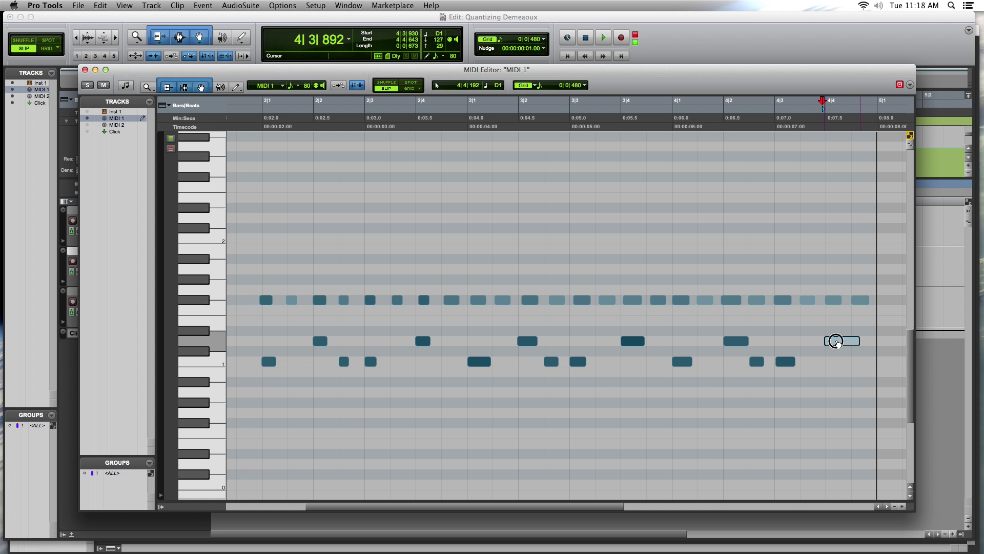
pyautogui.click(837, 342)
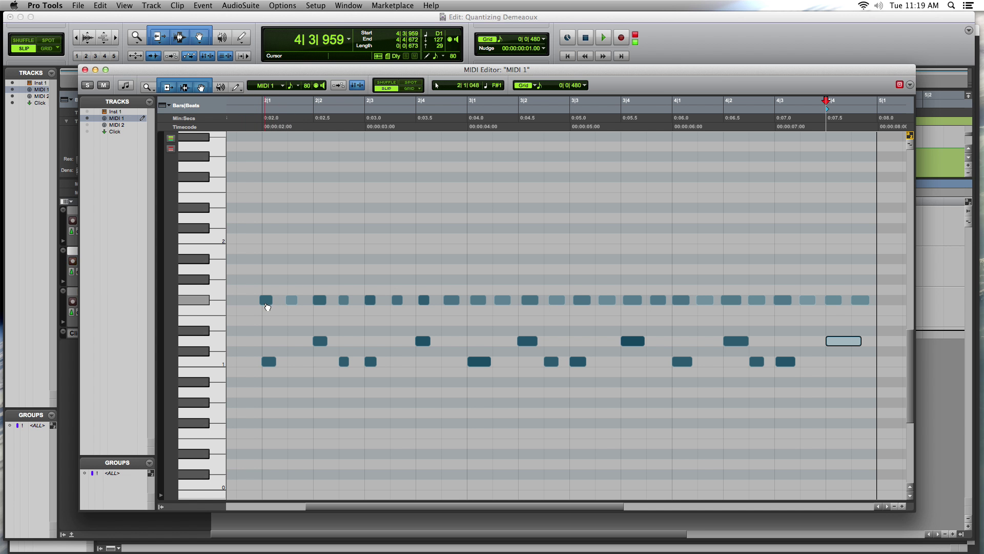
# Shift the first top-row drum notes through bar 3 left onto the grid.
pyautogui.moveTo(257, 287); pyautogui.dragTo(577, 303)
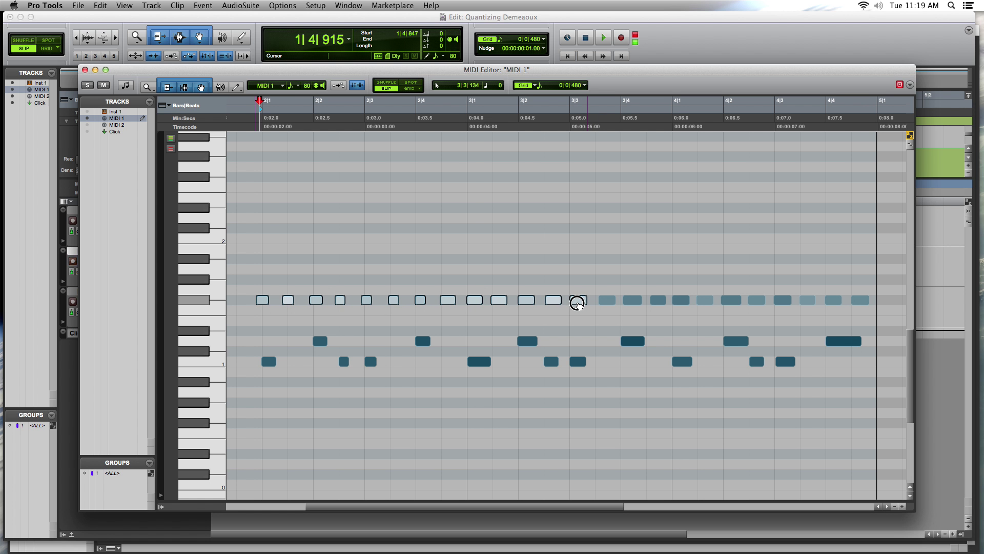
pyautogui.click(552, 301)
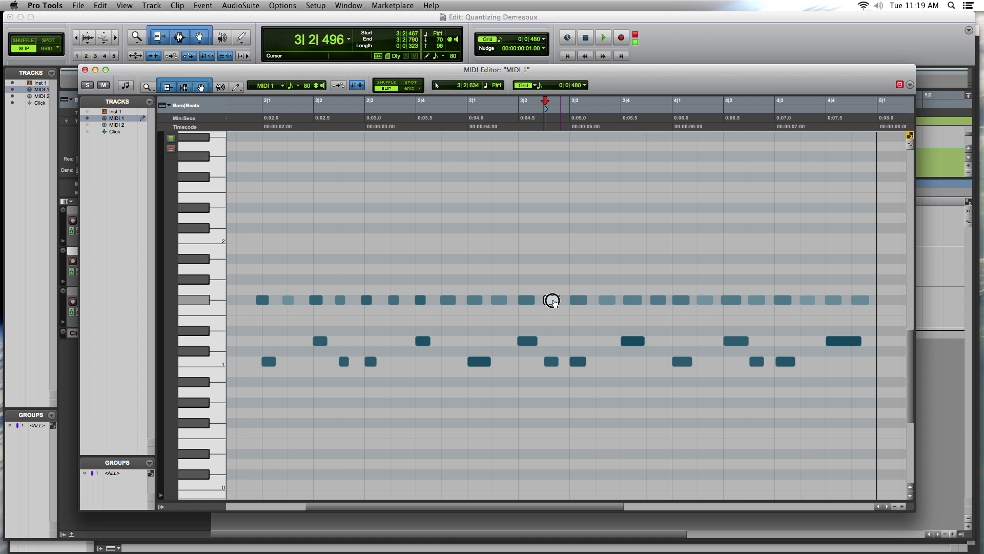
pyautogui.moveTo(432, 291)
pyautogui.mouseDown()
pyautogui.moveTo(254, 309)
pyautogui.moveTo(347, 295)
pyautogui.moveTo(448, 301)
pyautogui.mouseUp()
pyautogui.click(448, 302)
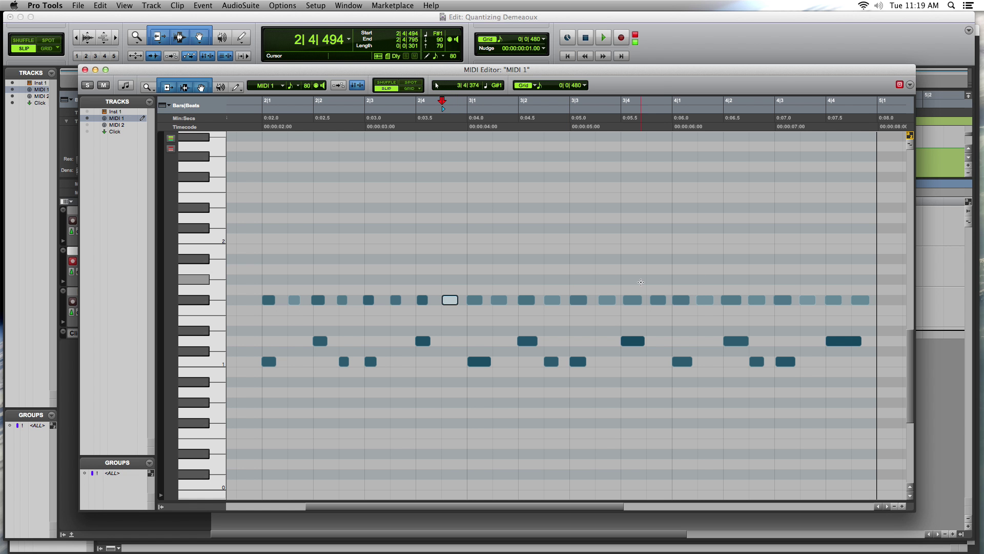
# Align the top-row notes from bar 4 on the grid, then play back from just before bar 2.
pyautogui.moveTo(813, 279); pyautogui.dragTo(629, 306)
pyautogui.click(606, 302)
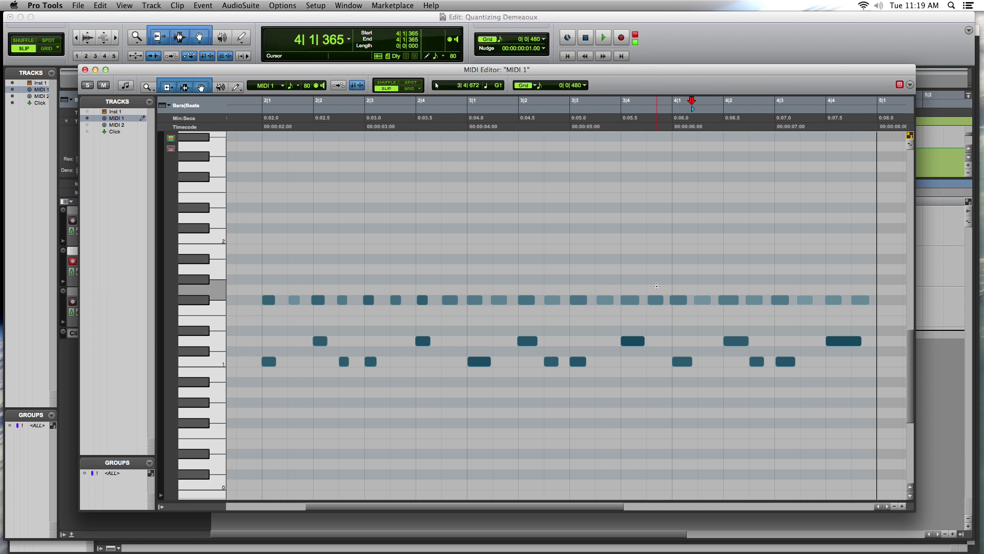
pyautogui.click(677, 300)
pyautogui.moveTo(669, 279); pyautogui.dragTo(794, 308)
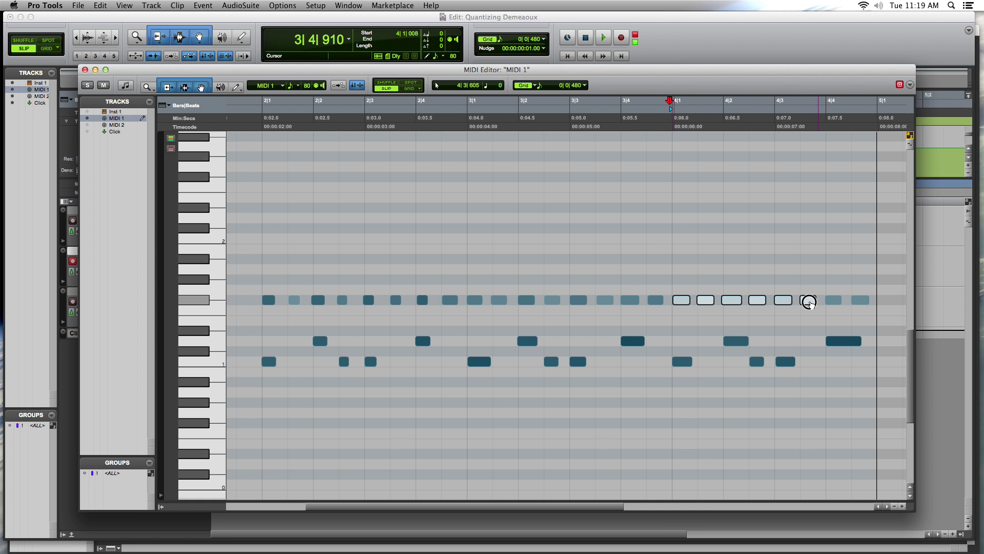
pyautogui.press('+')
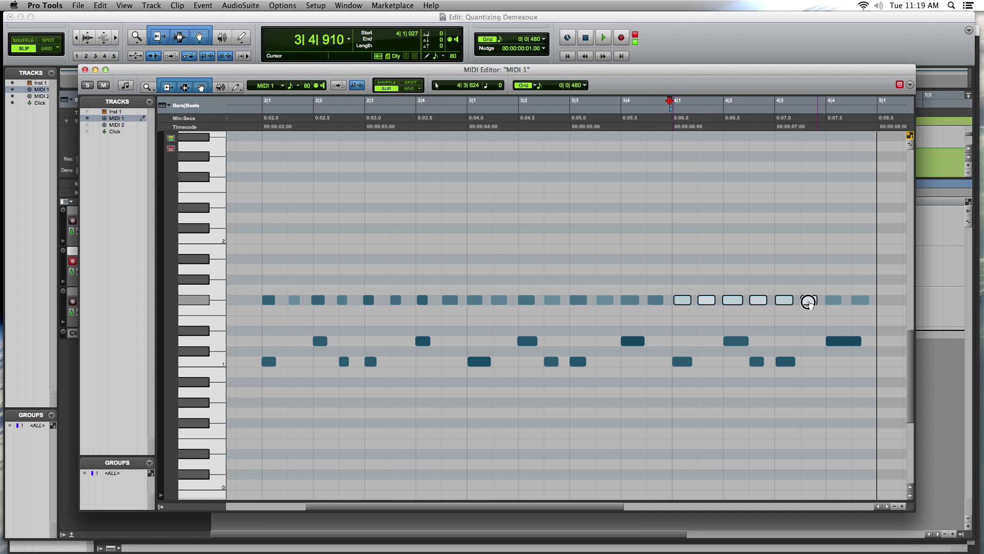
pyautogui.press('-')
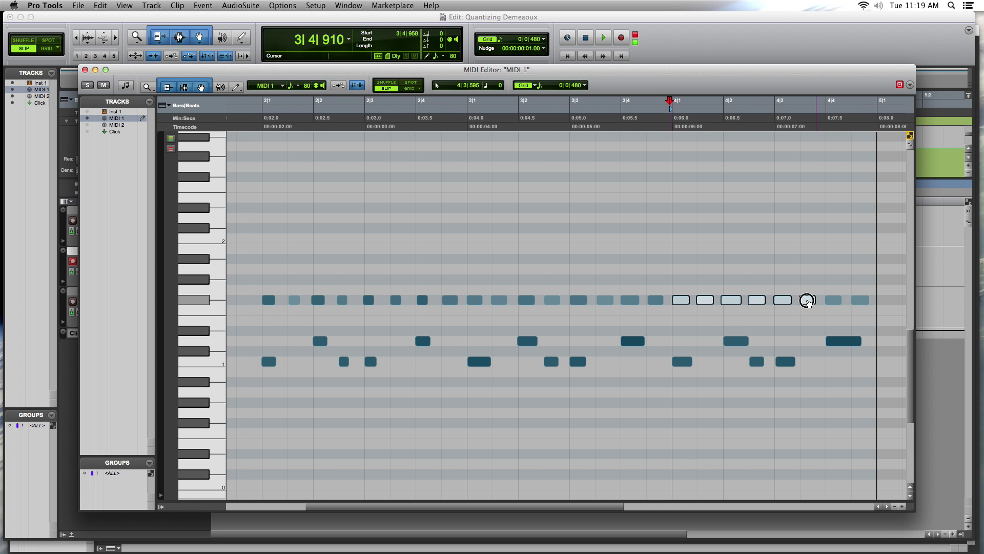
pyautogui.keyDown('shift'); pyautogui.click(807, 300); pyautogui.keyUp('shift')
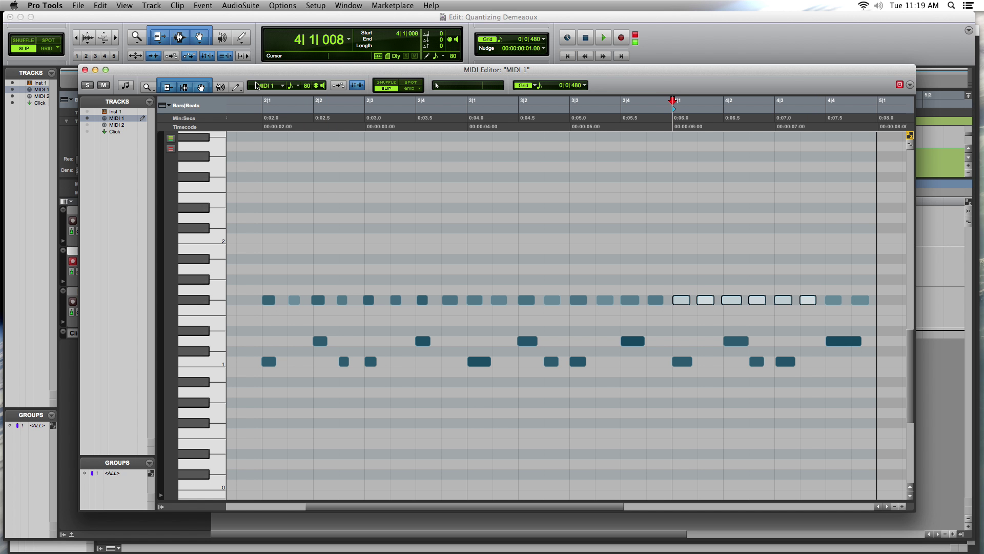
pyautogui.click(242, 103)
pyautogui.press('space')
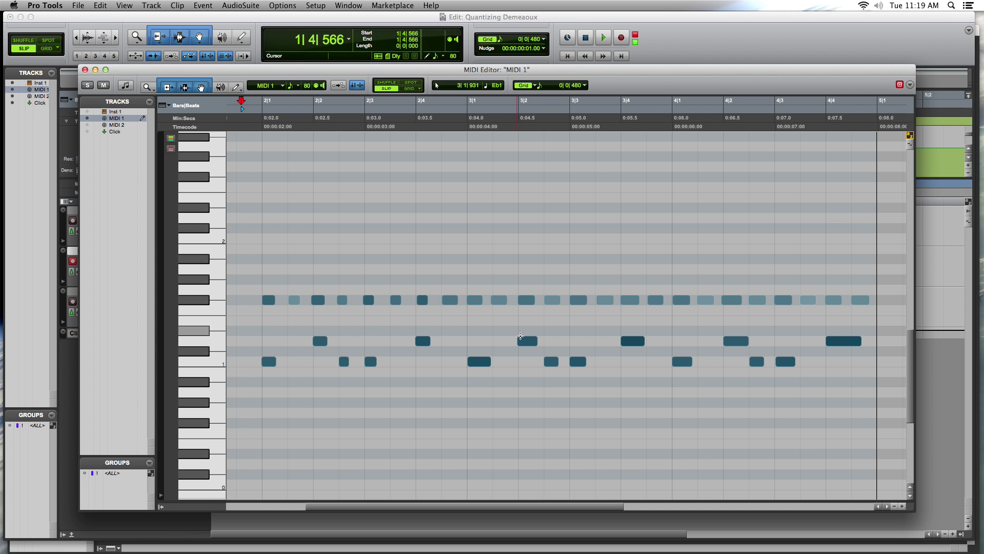
# Zoom in around the D1 note at bar 3 beat 2 and snap the F#1 note onto 3|2.
pyautogui.click(528, 343)
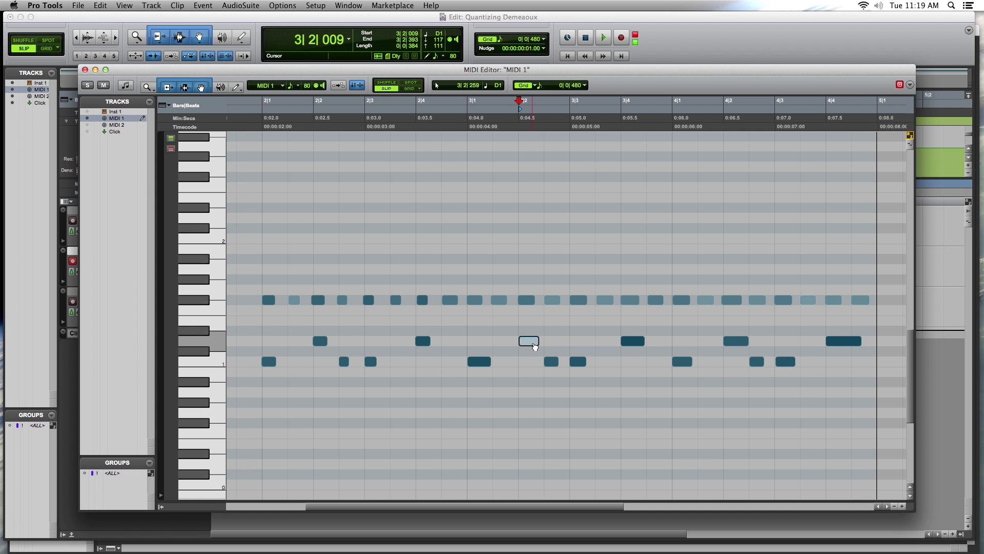
pyautogui.click(902, 506)
pyautogui.click(903, 507)
pyautogui.click(903, 507)
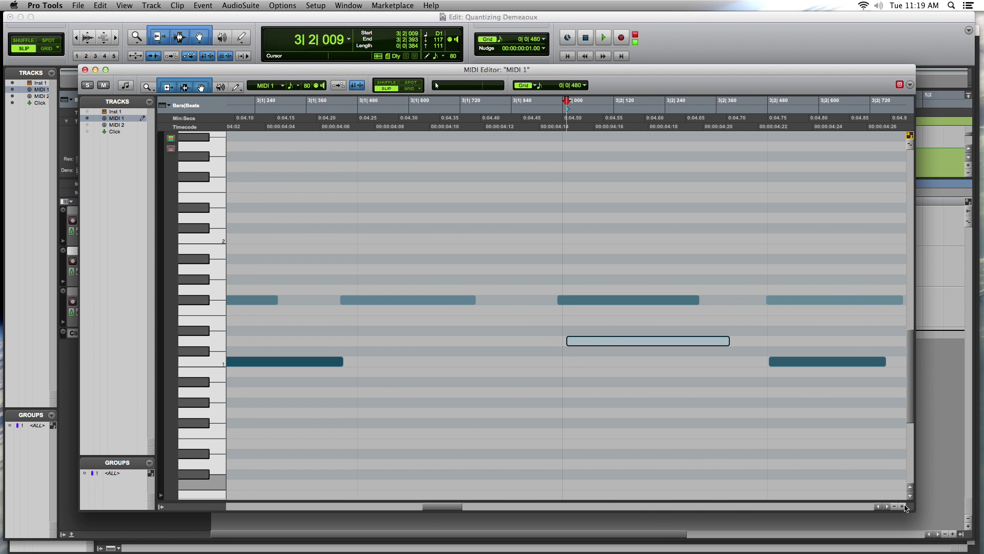
pyautogui.click(588, 343)
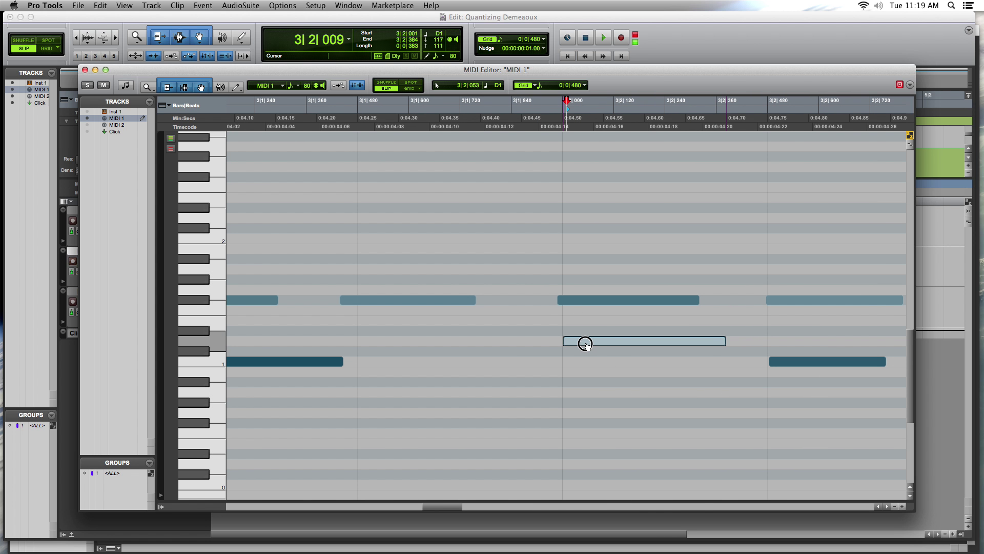
pyautogui.moveTo(568, 301); pyautogui.dragTo(576, 302)
# Snap the earlier F#1 notes onto their grid lines, one onto the start of bar 3.
pyautogui.hscroll(-3, 444, 317)
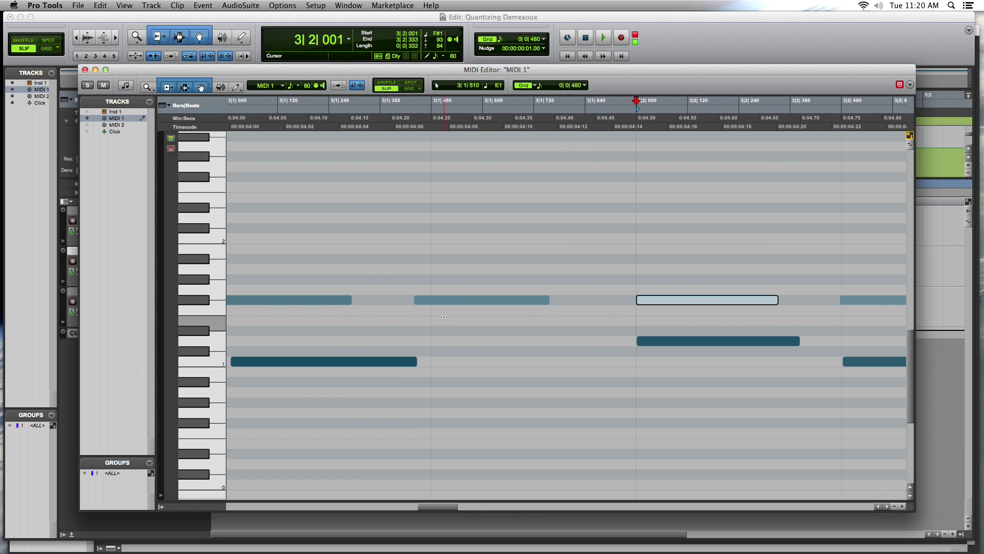
pyautogui.moveTo(438, 300); pyautogui.dragTo(454, 299)
pyautogui.hscroll(-10, 468, 360)
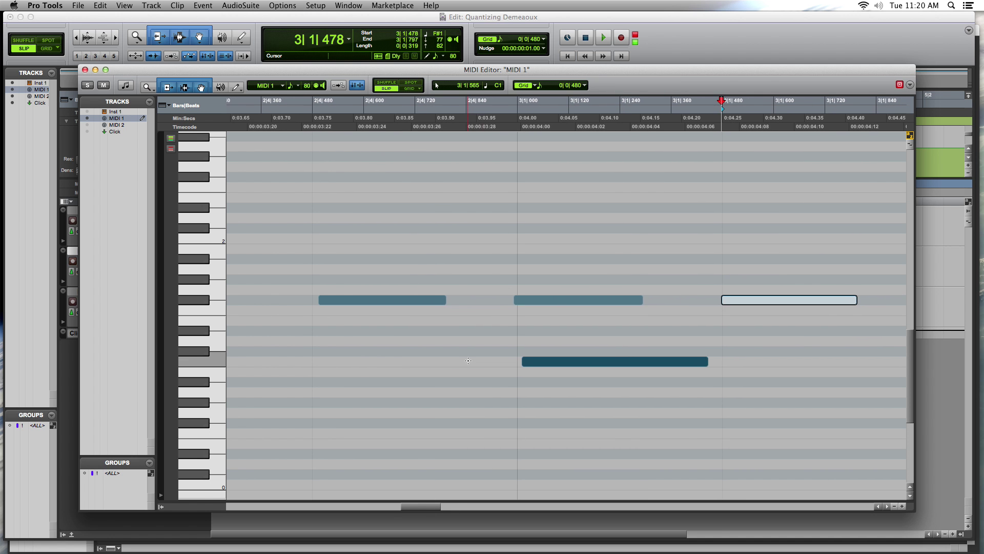
pyautogui.hscroll(2, 468, 360)
pyautogui.moveTo(506, 364); pyautogui.dragTo(508, 364)
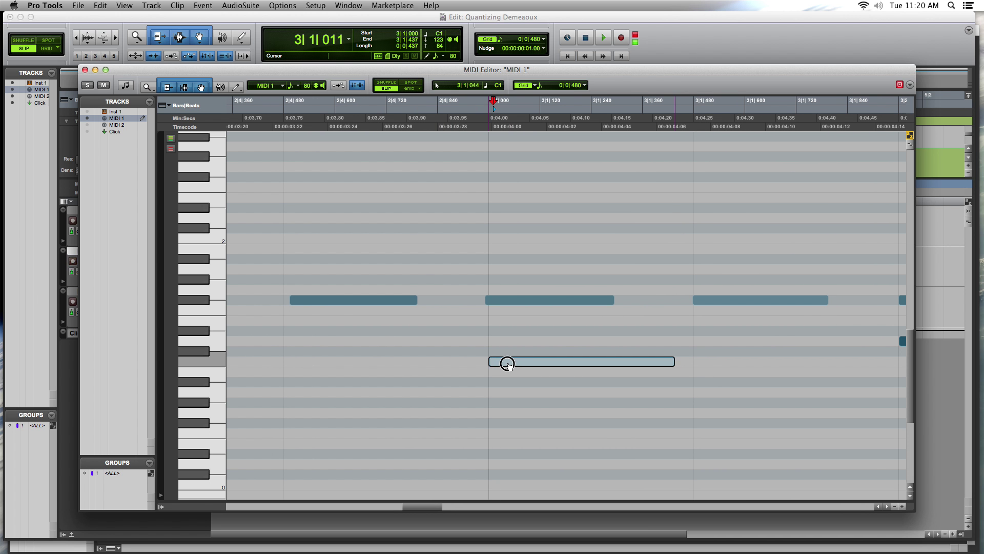
pyautogui.moveTo(494, 300); pyautogui.dragTo(498, 300)
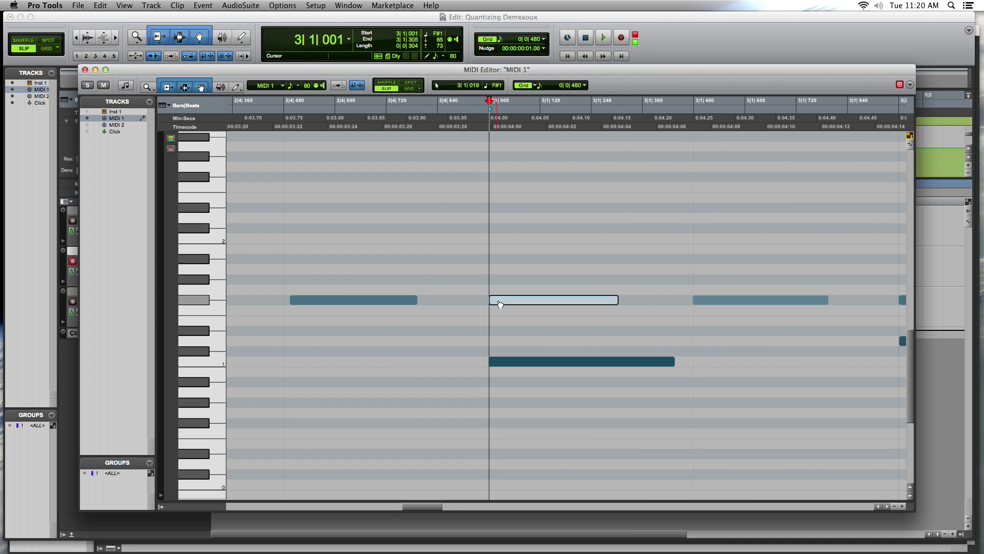
# Align the F#1 and D1 notes around beats 3–4 of bar 2 onto their grid lines.
pyautogui.click(324, 300)
pyautogui.moveTo(320, 301); pyautogui.dragTo(314, 301)
pyautogui.hscroll(-8, 513, 300)
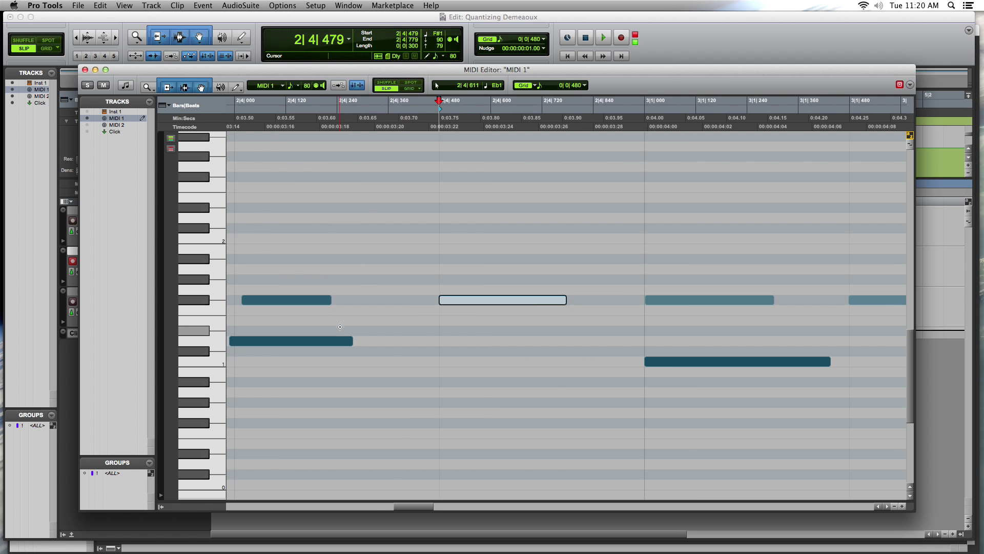
pyautogui.moveTo(548, 299); pyautogui.dragTo(540, 298)
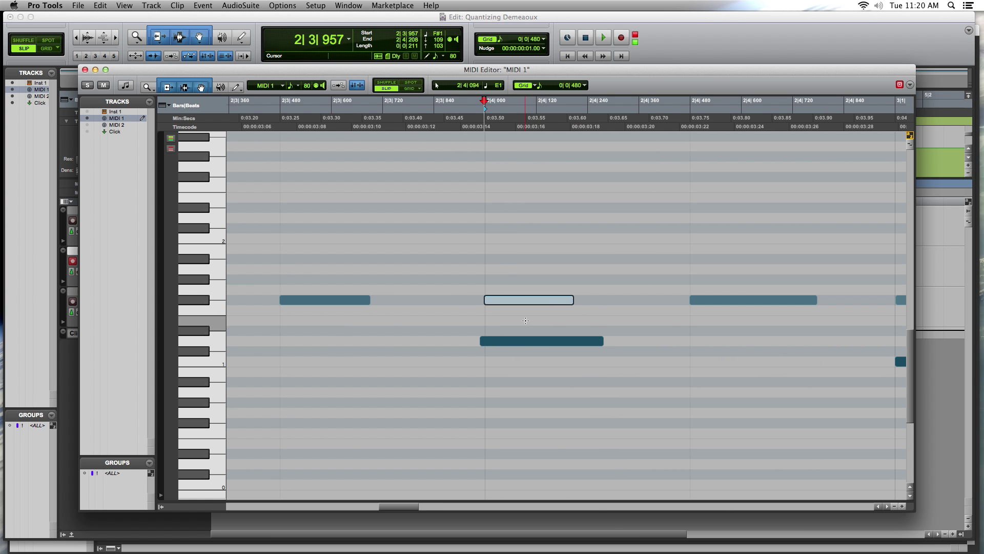
pyautogui.moveTo(523, 340); pyautogui.dragTo(530, 343)
pyautogui.hscroll(-8, 529, 342)
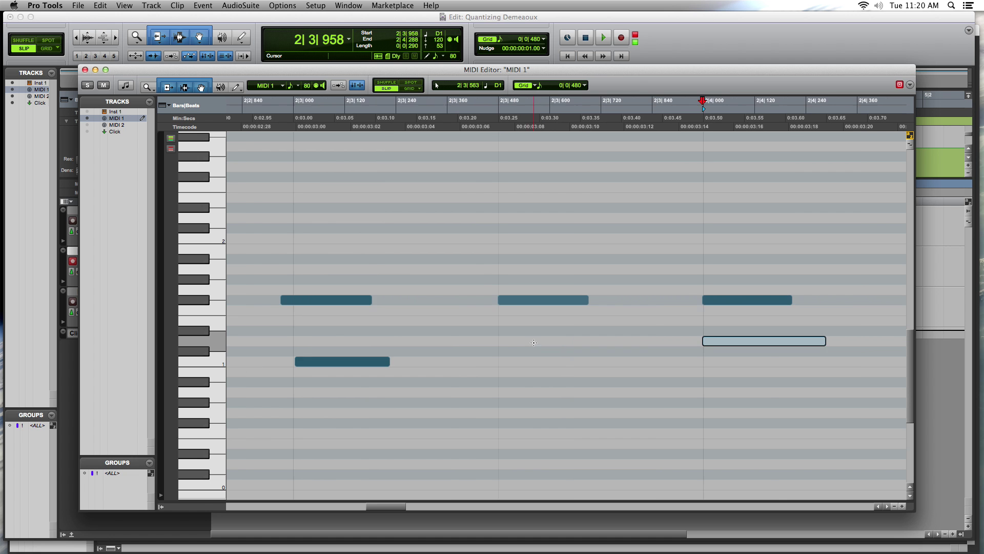
pyautogui.moveTo(450, 305); pyautogui.dragTo(459, 301)
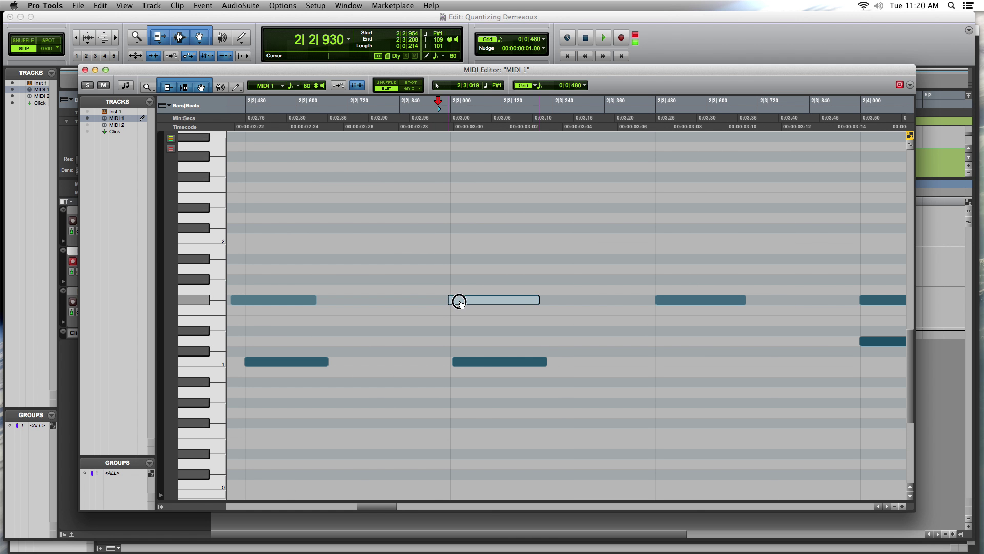
# Snap the F#1 notes in beat 2 of bar 2 onto their grid lines, one onto beat 2.
pyautogui.click(486, 363)
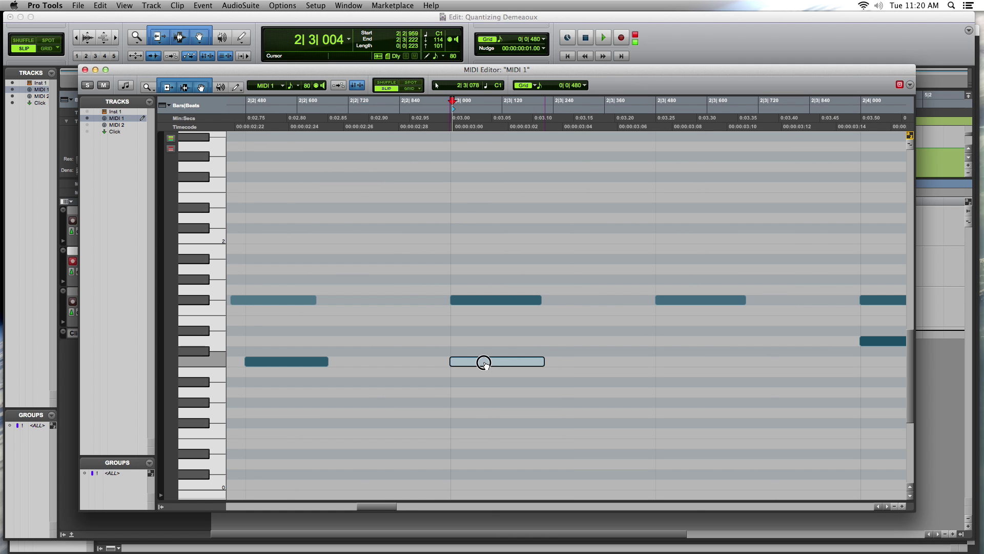
pyautogui.hscroll(-5, 484, 362)
pyautogui.click(472, 303)
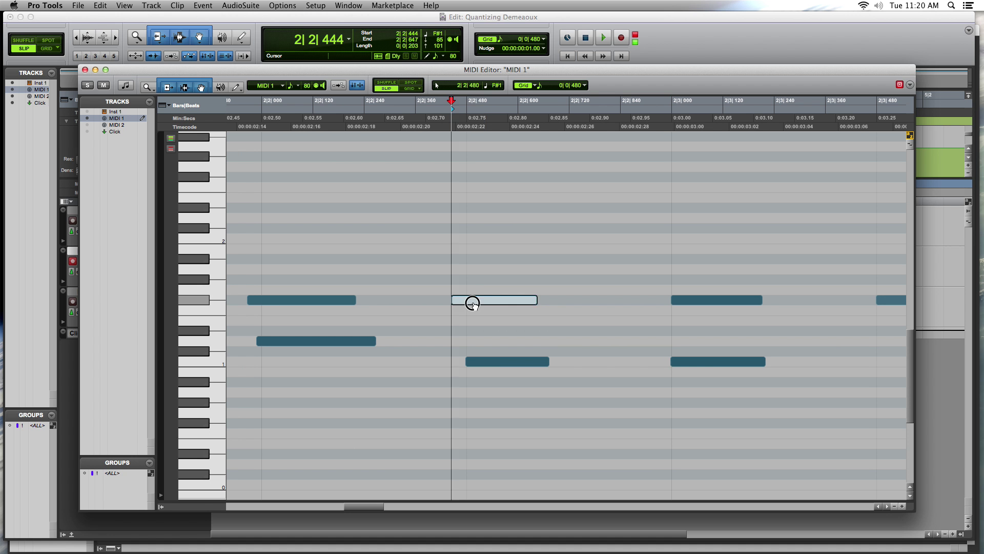
pyautogui.moveTo(473, 303); pyautogui.dragTo(474, 301)
pyautogui.moveTo(281, 306); pyautogui.dragTo(290, 306)
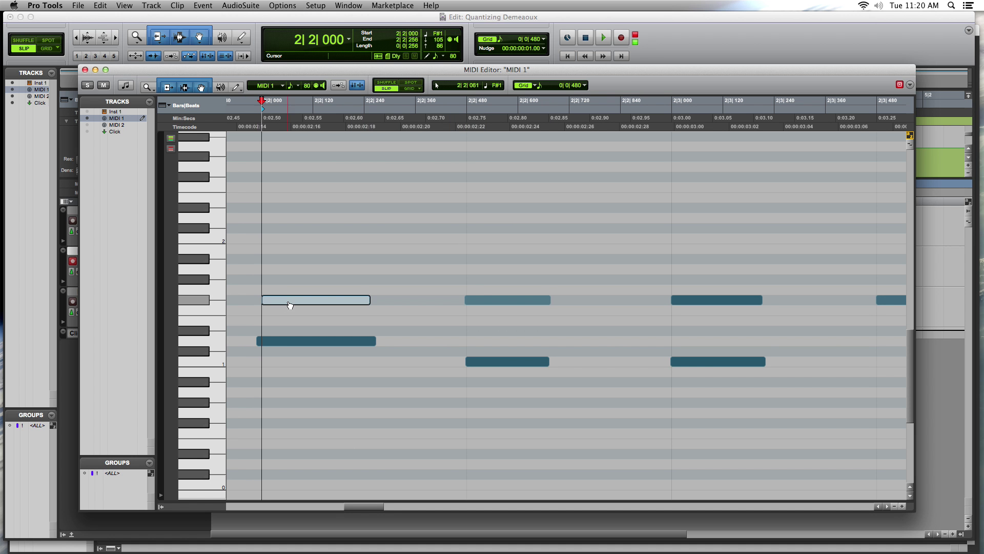
pyautogui.click(268, 343)
pyautogui.hscroll(-7, 271, 344)
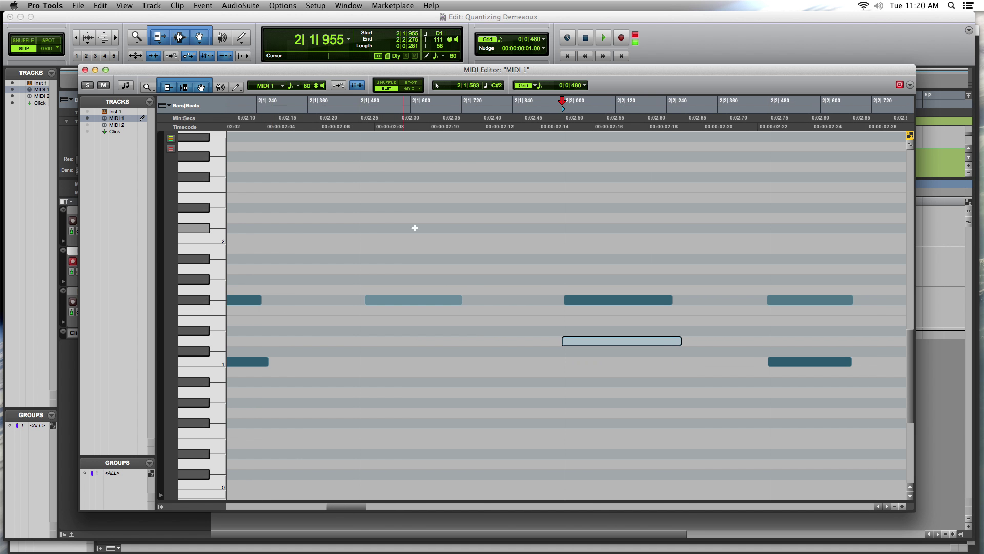
# Pull the F#1 note after beat 1 onto its grid line and move the first C1 note to 2|1|000.
pyautogui.press('super+a')
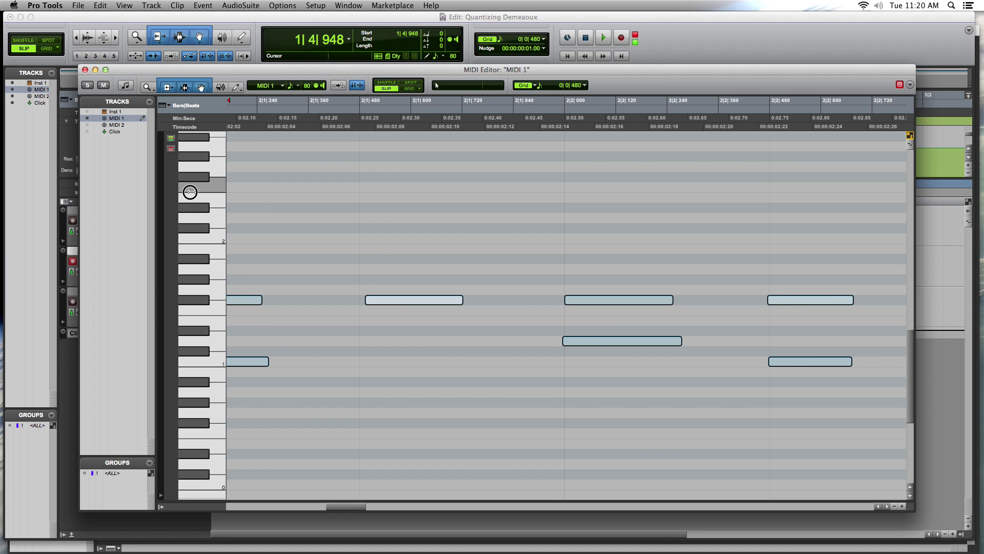
pyautogui.hscroll(-4, 520, 302)
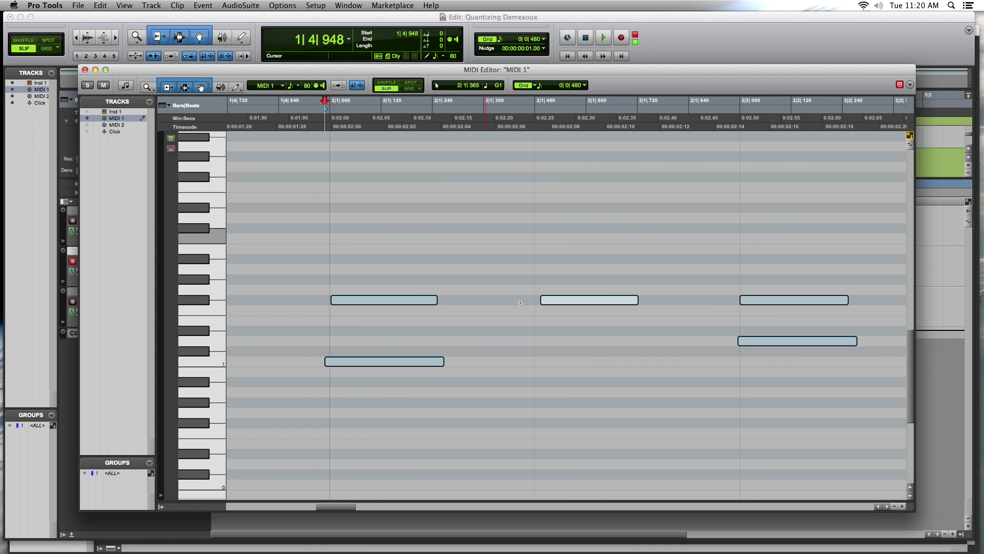
pyautogui.click(562, 321)
pyautogui.click(567, 300)
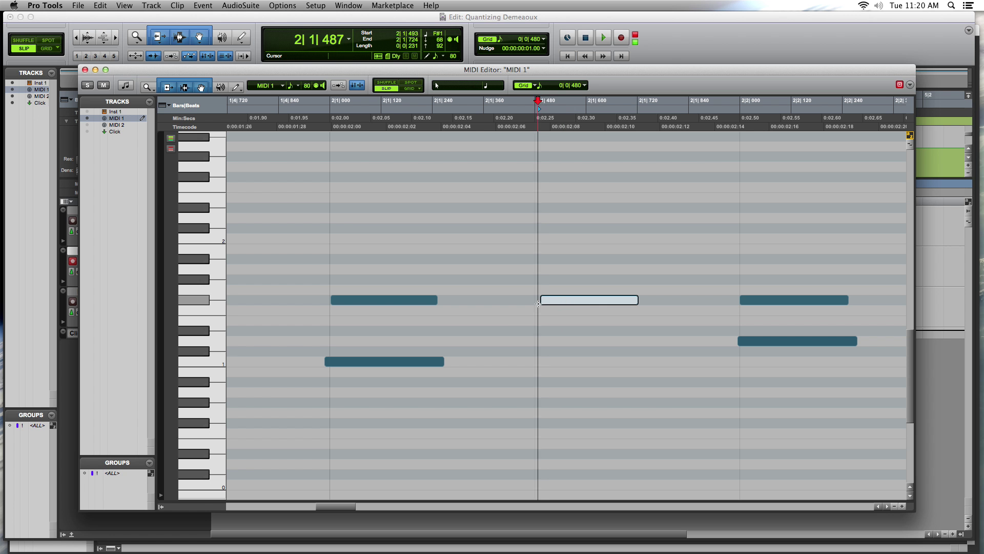
pyautogui.moveTo(547, 300)
pyautogui.mouseDown()
pyautogui.moveTo(530, 324)
pyautogui.moveTo(541, 304)
pyautogui.mouseUp()
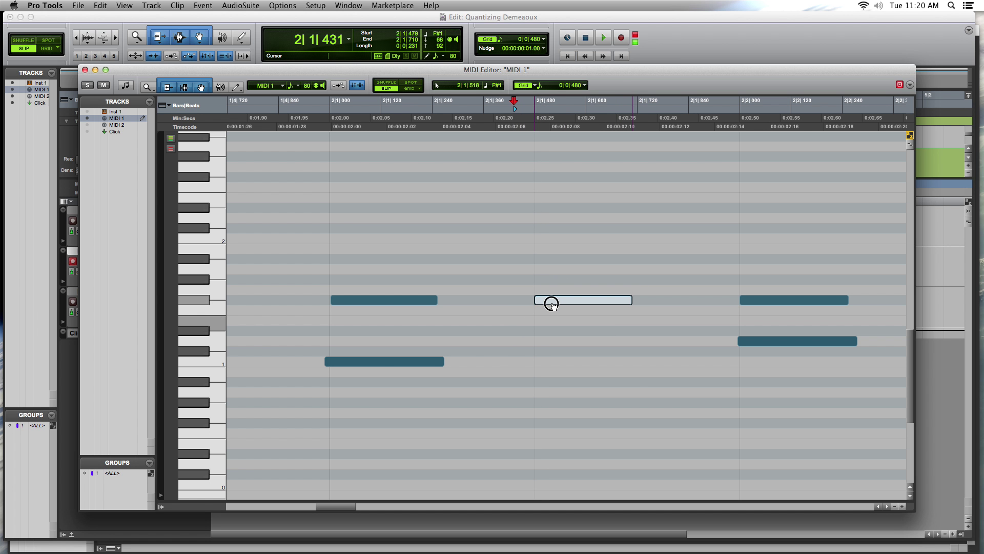
pyautogui.moveTo(386, 362); pyautogui.dragTo(395, 363)
pyautogui.hscroll(10, 393, 361)
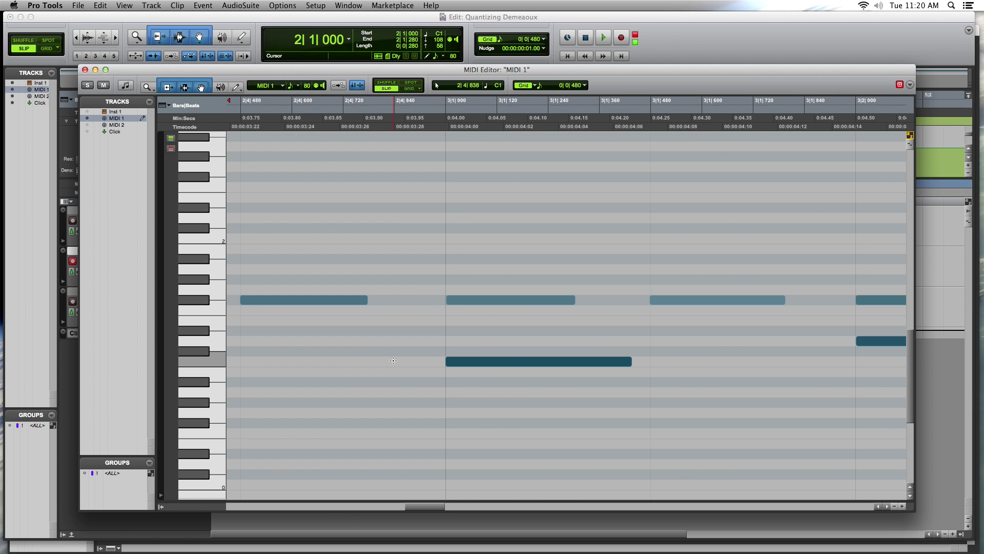
# Zoom out to the whole drum part, then zoom back in to a few bars.
pyautogui.click(894, 506)
pyautogui.click(894, 507)
pyautogui.click(894, 506)
pyautogui.click(895, 507)
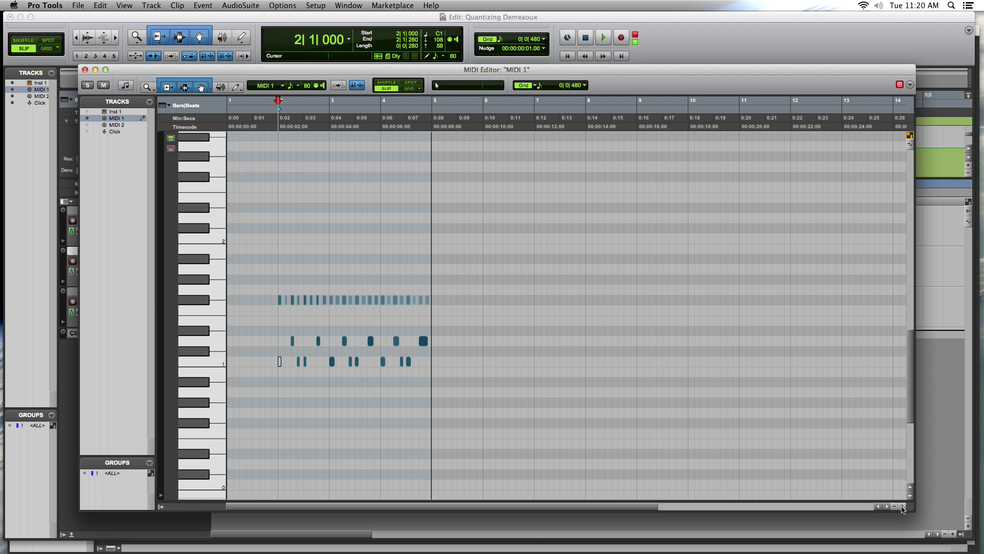
pyautogui.click(902, 507)
pyautogui.click(902, 507)
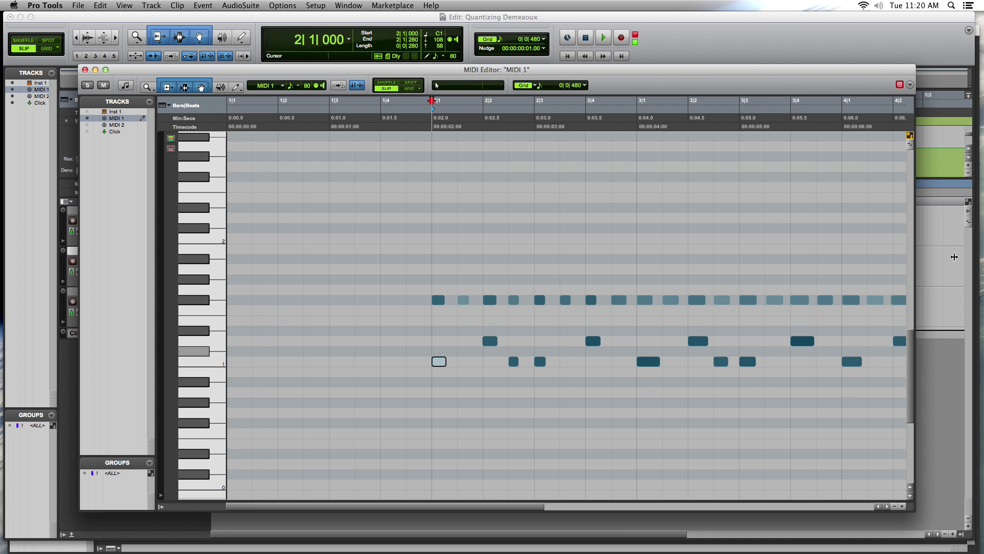
pyautogui.hscroll(3, 693, 491)
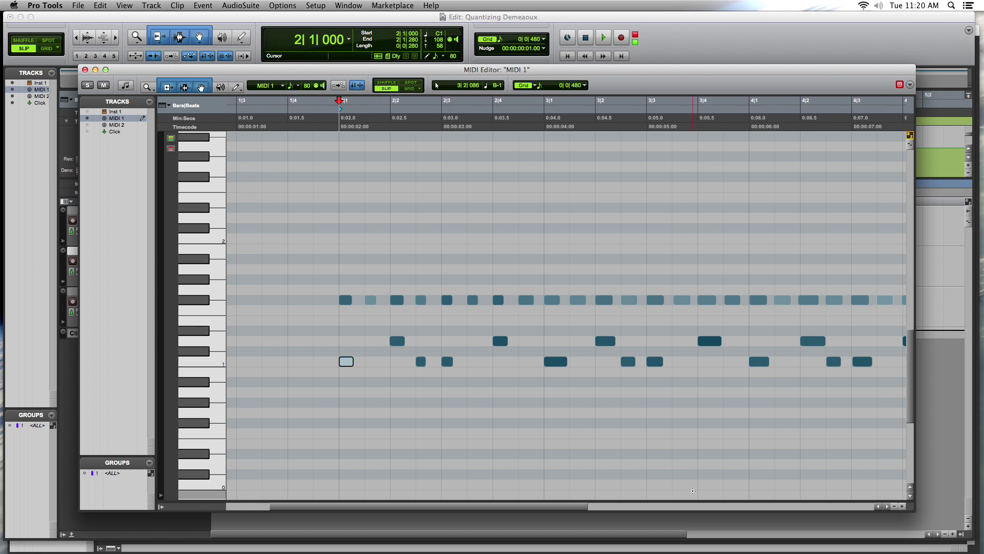
pyautogui.hscroll(2, 660, 433)
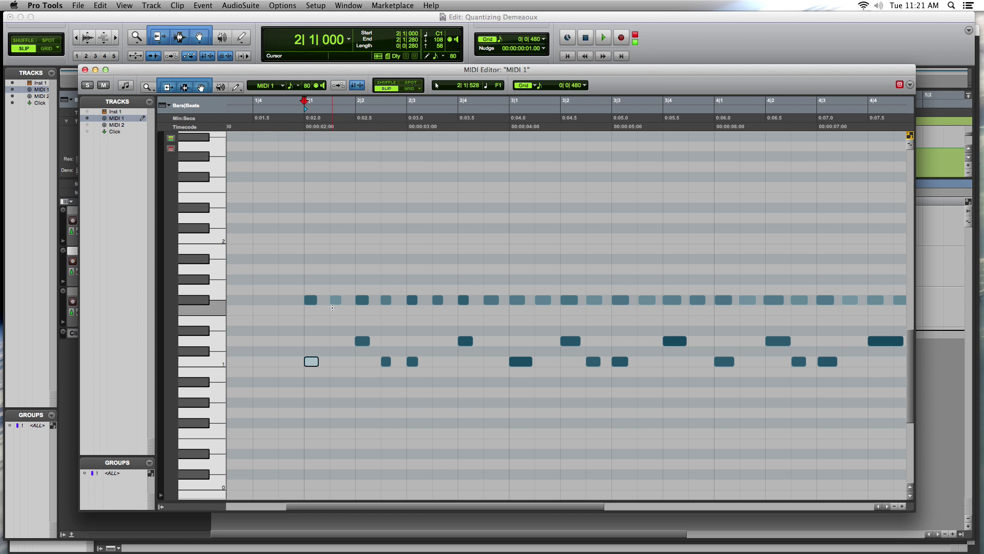
# Select and deselect the seven F#1 notes in bar 2, then scroll to show bars 2–5.
pyautogui.moveTo(308, 289); pyautogui.dragTo(464, 306)
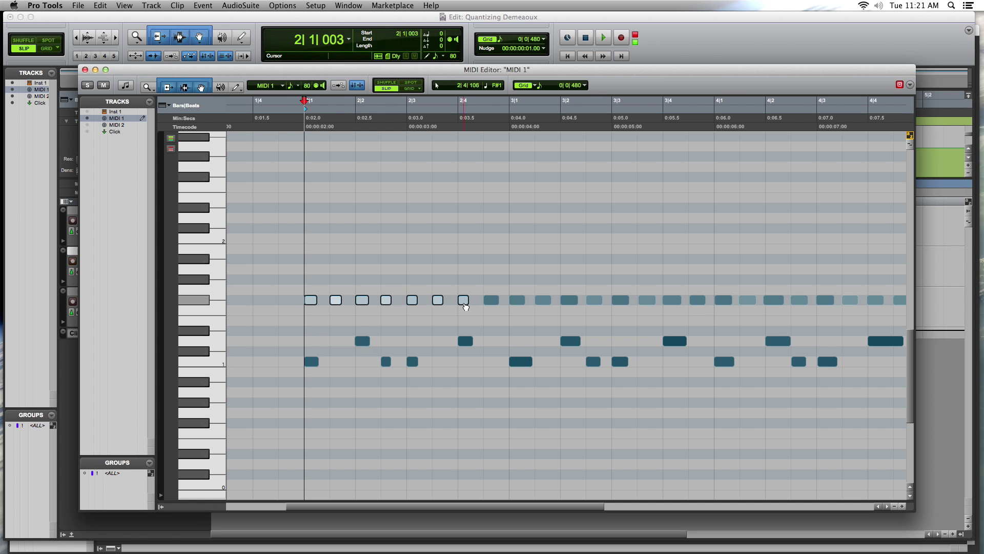
pyautogui.click(496, 307)
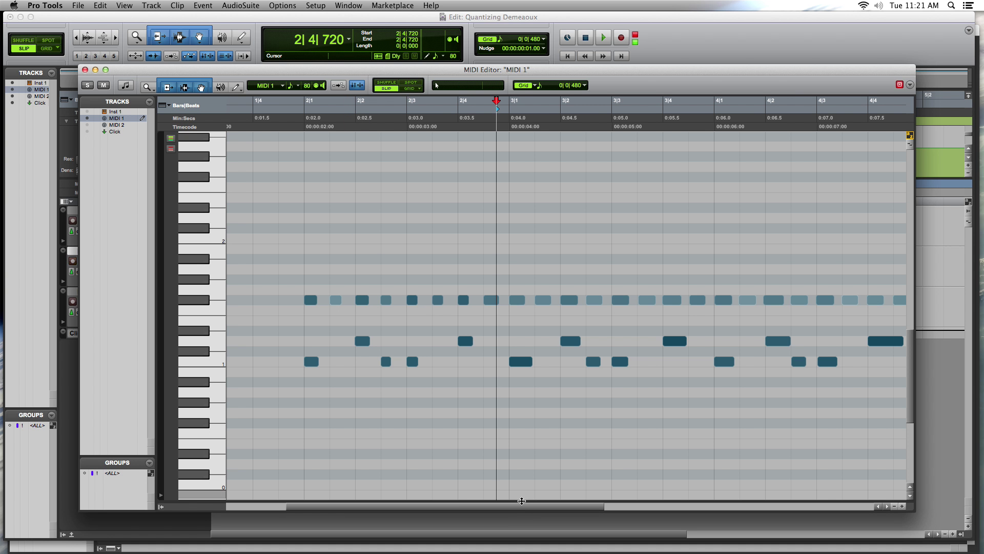
pyautogui.moveTo(522, 507); pyautogui.dragTo(543, 454)
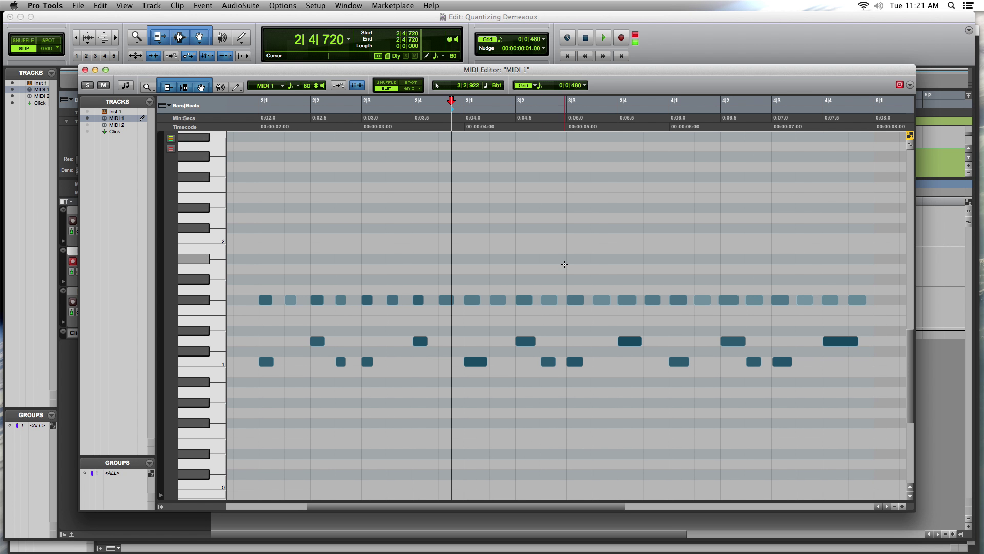